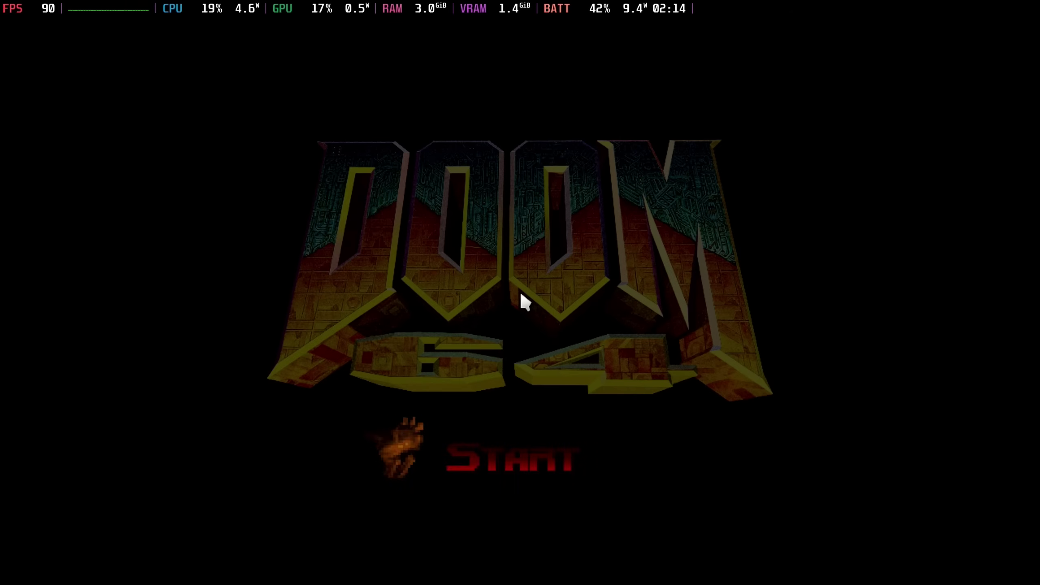
- Dismiss the Bethesda.net account sign-up prompt in DOOM 64
key(ctrl+2)
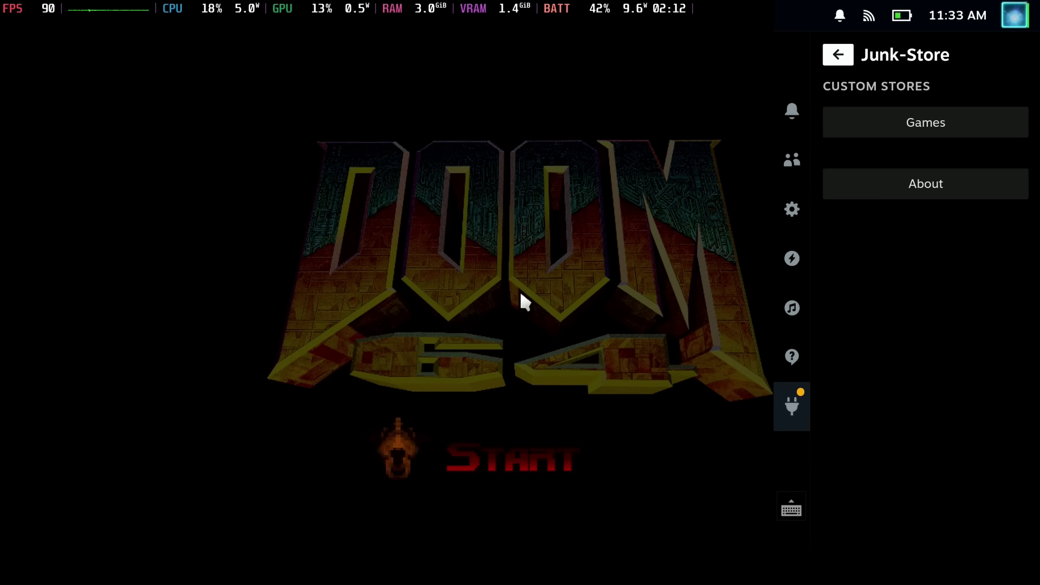
key(ctrl+2)
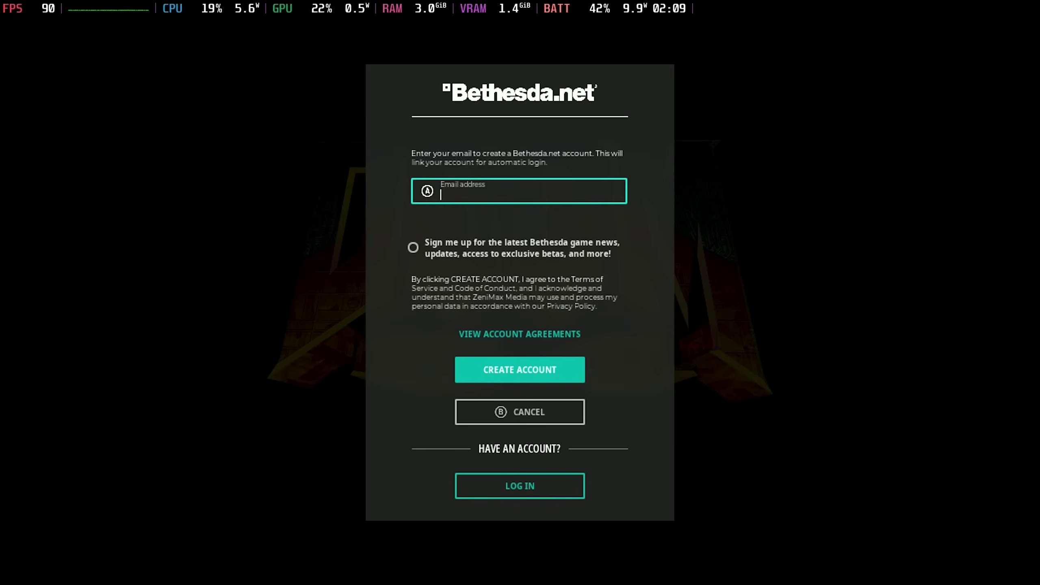
key(Down)
key(Down)
key(Down)
key(Return)
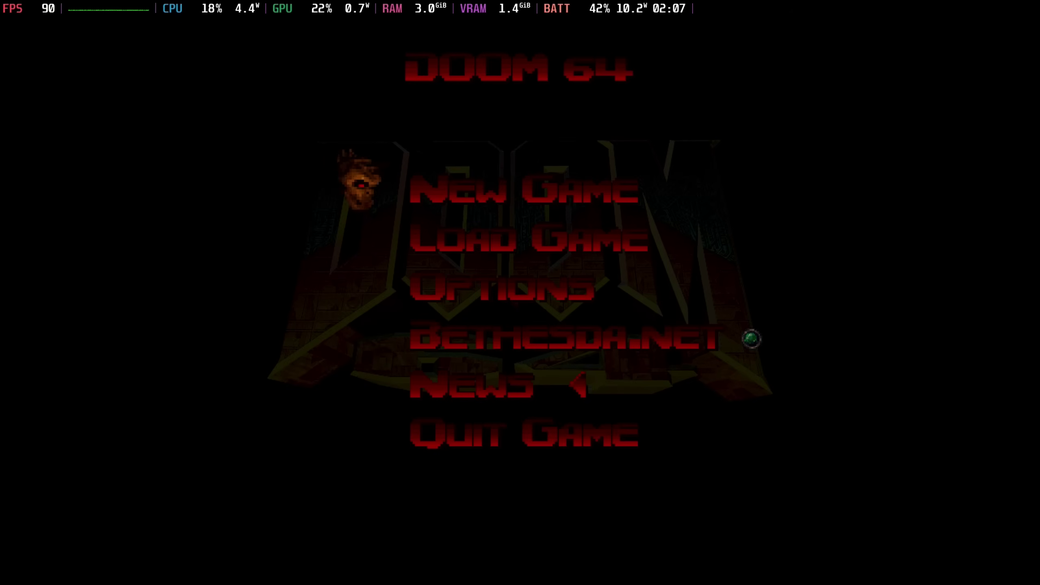
- Browse the Load Game save slots, then leave the Load Game screen
key(Down)
key(Down)
key(Up)
key(Return)
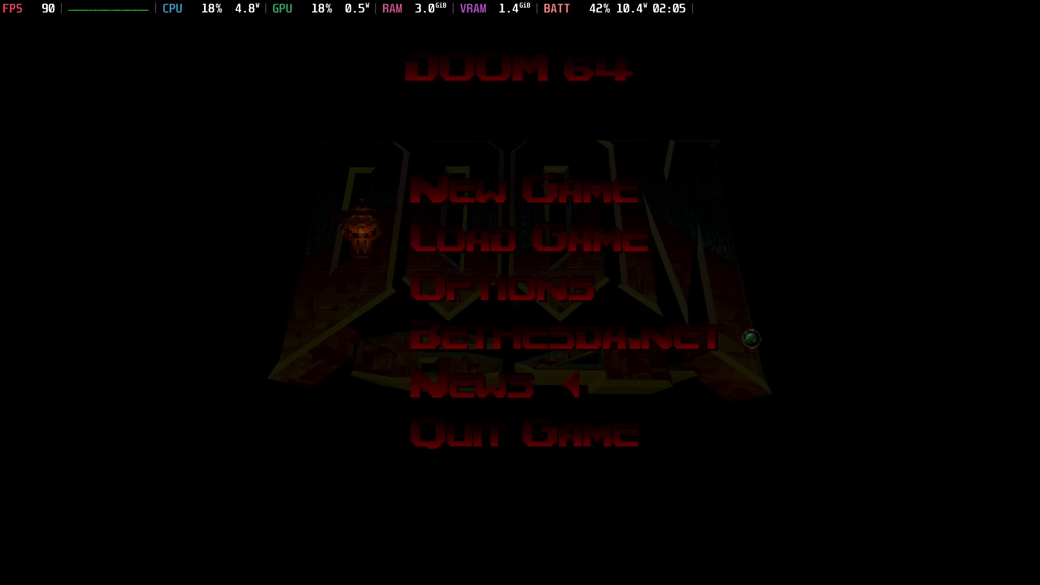
key(Down)
key(Down)
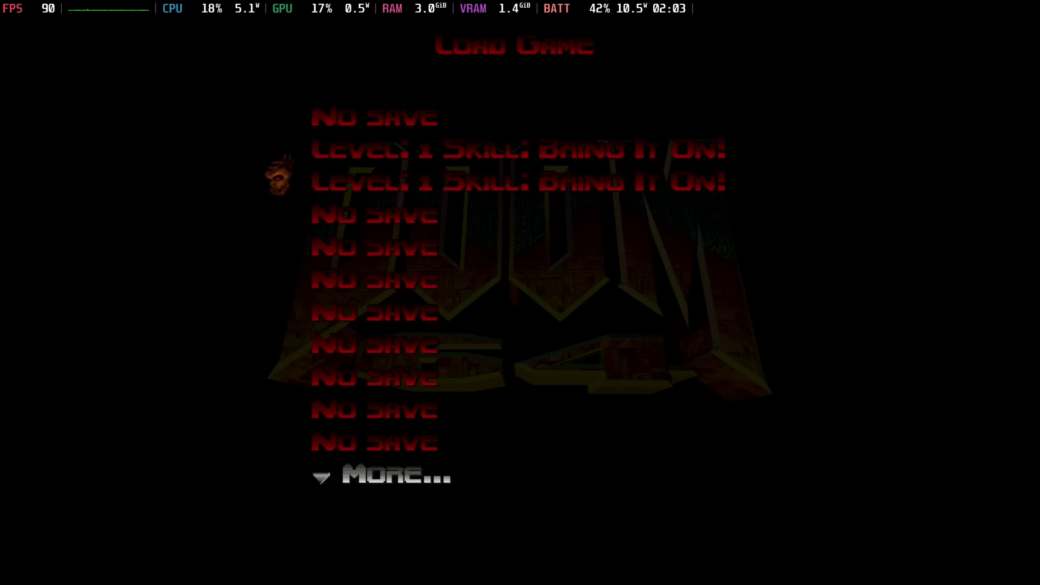
key(Up)
key(Down)
key(Down)
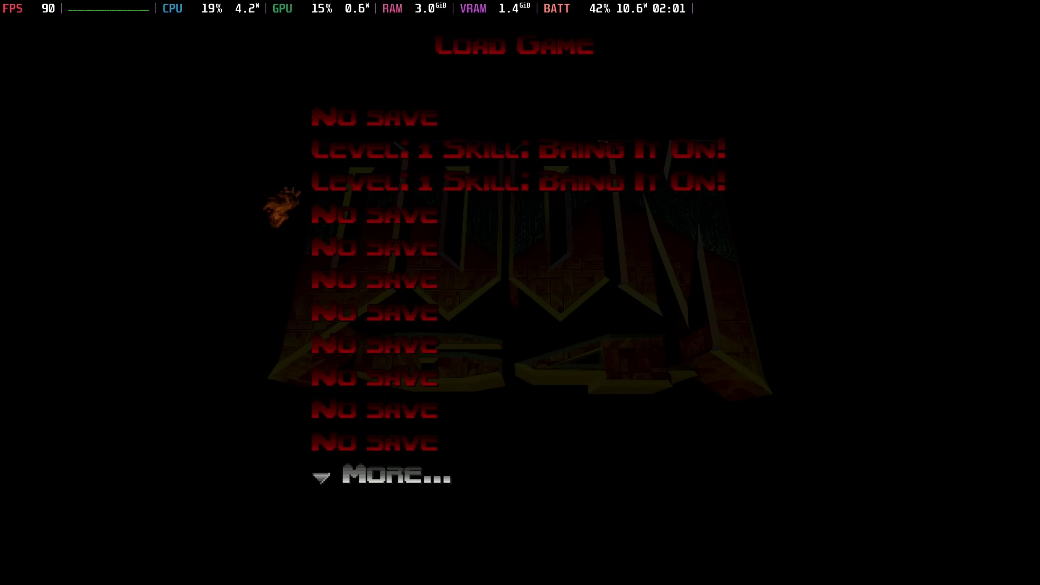
key(Escape)
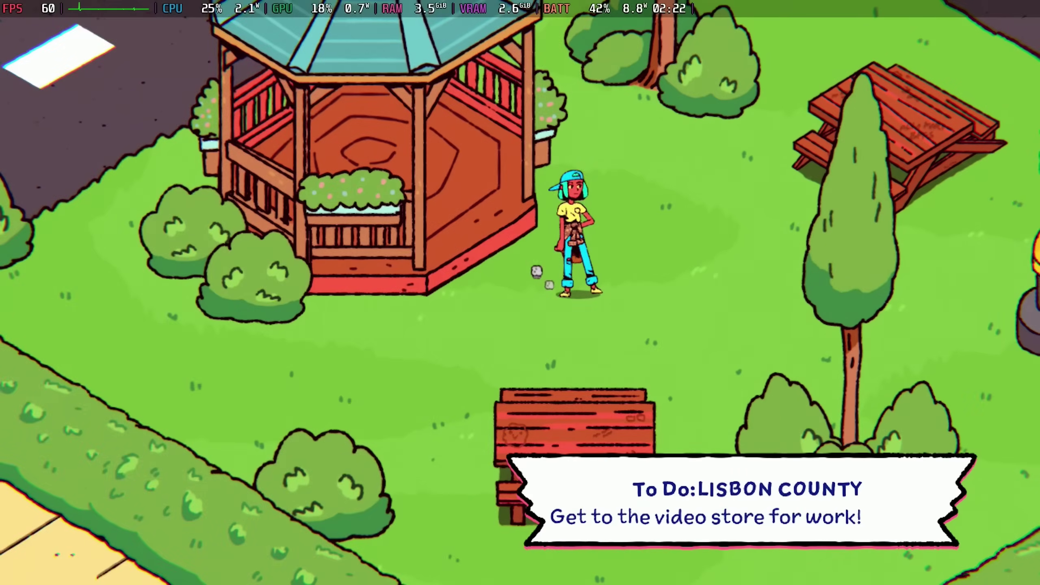
- Walk the character right toward the tree and back left beside the bench, then pause
key(d)
key(a)
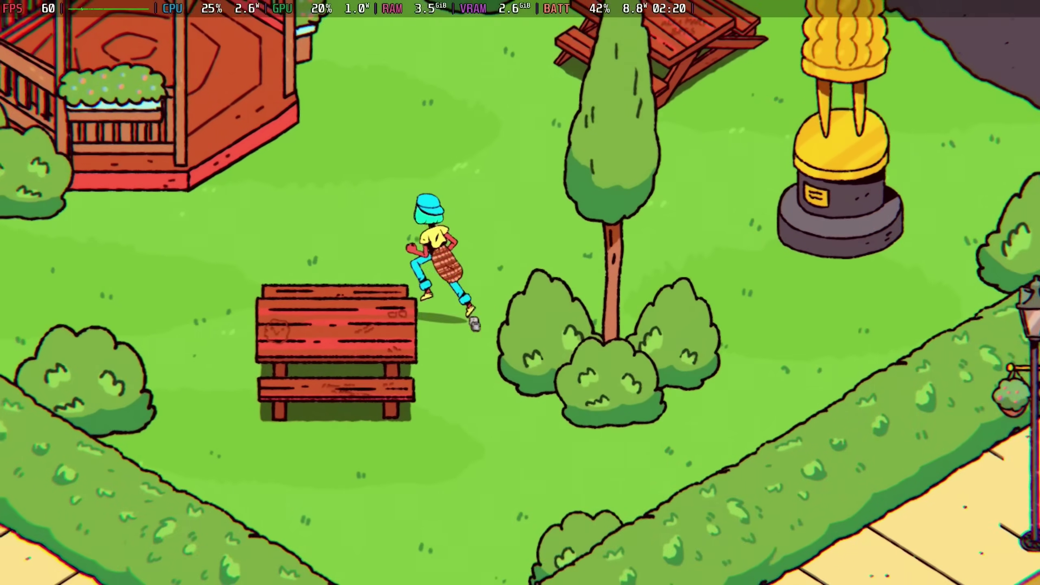
key(Escape)
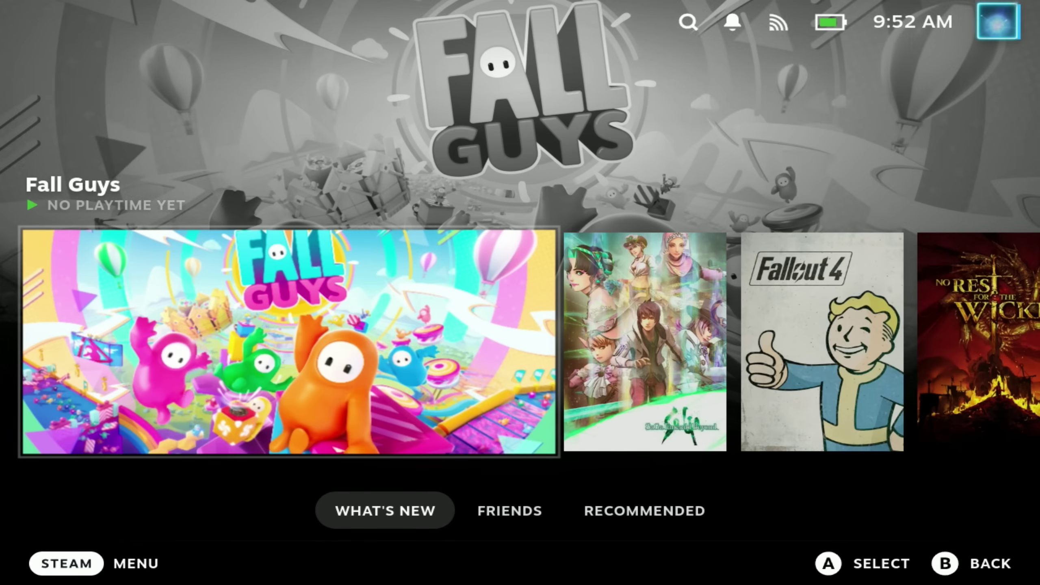
- Open the Decky plugin store from the Quick Access Decky panel
key(ctrl+2)
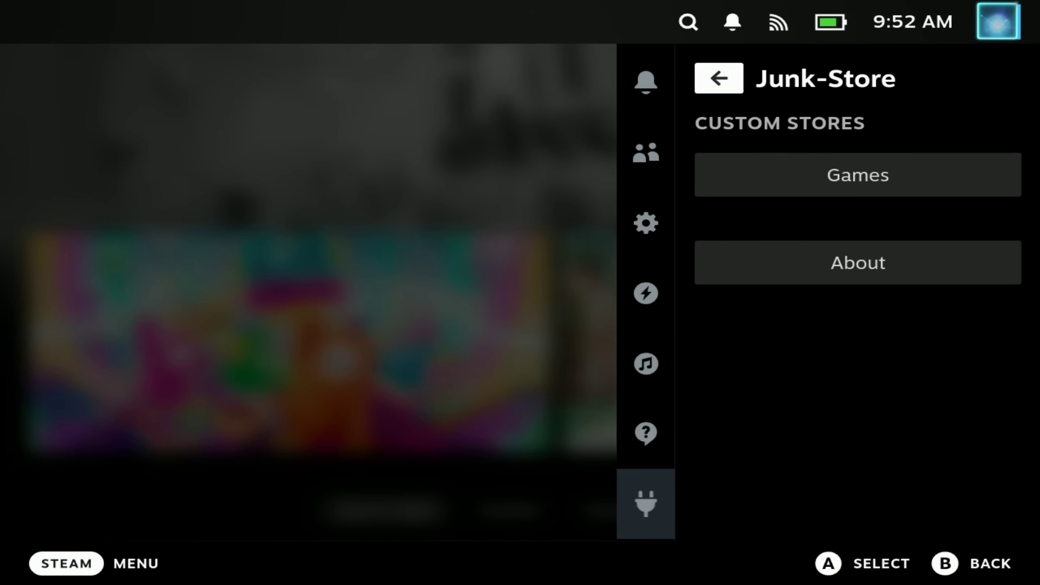
key(Escape)
key(Escape)
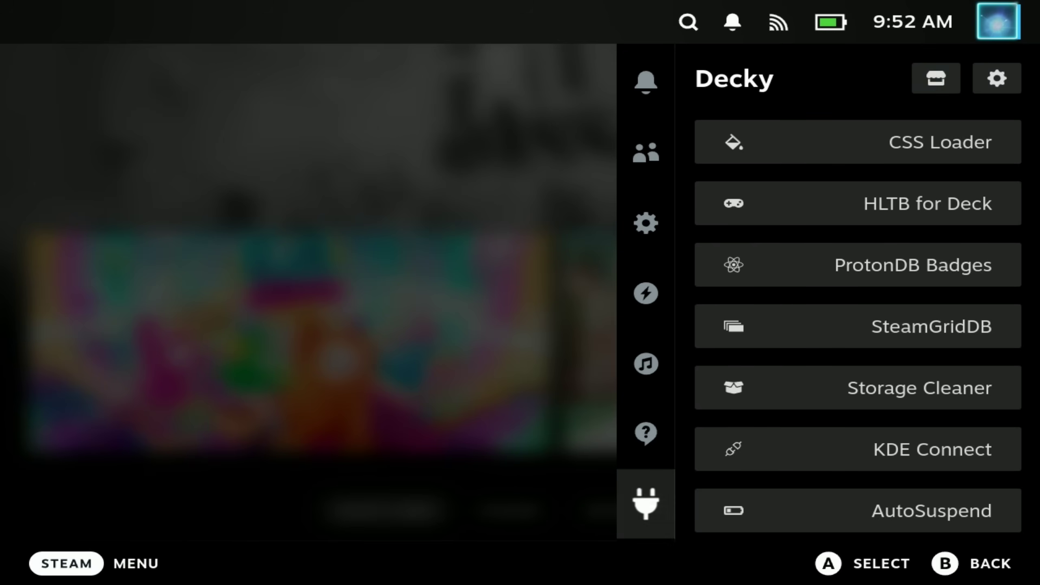
key(Escape)
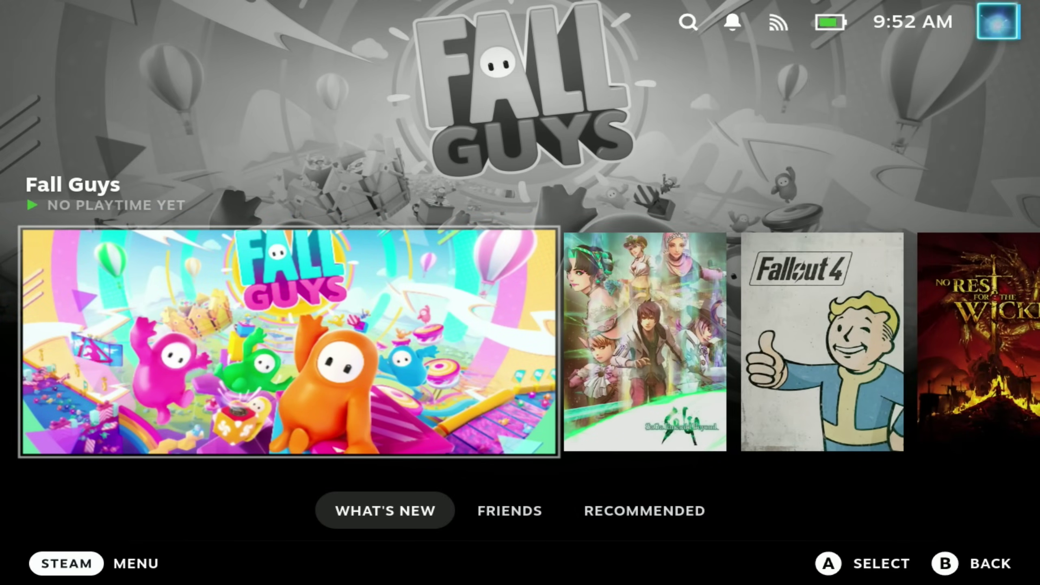
key(ctrl+2)
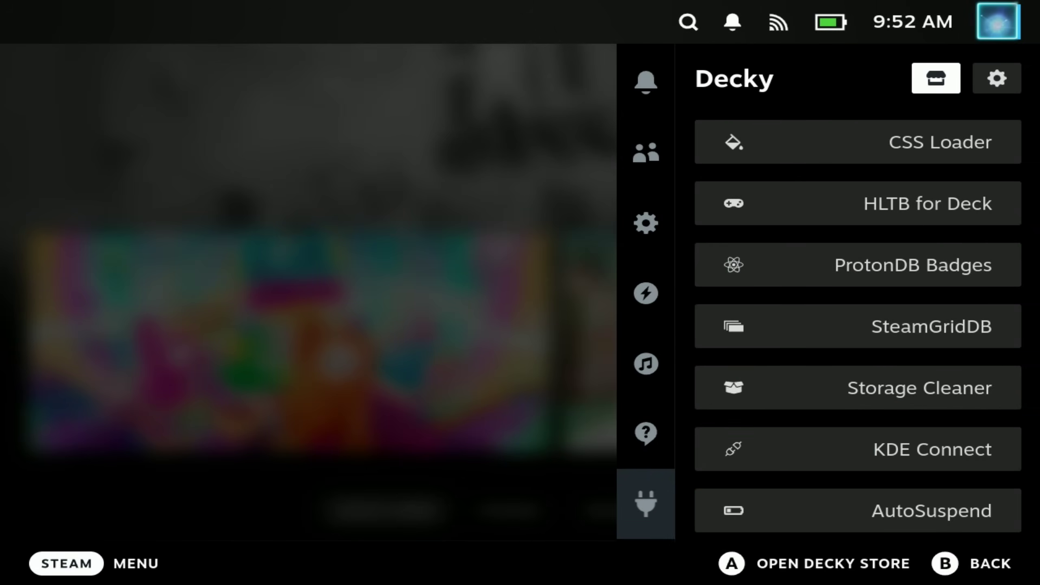
key(Right)
key(Left)
key(Return)
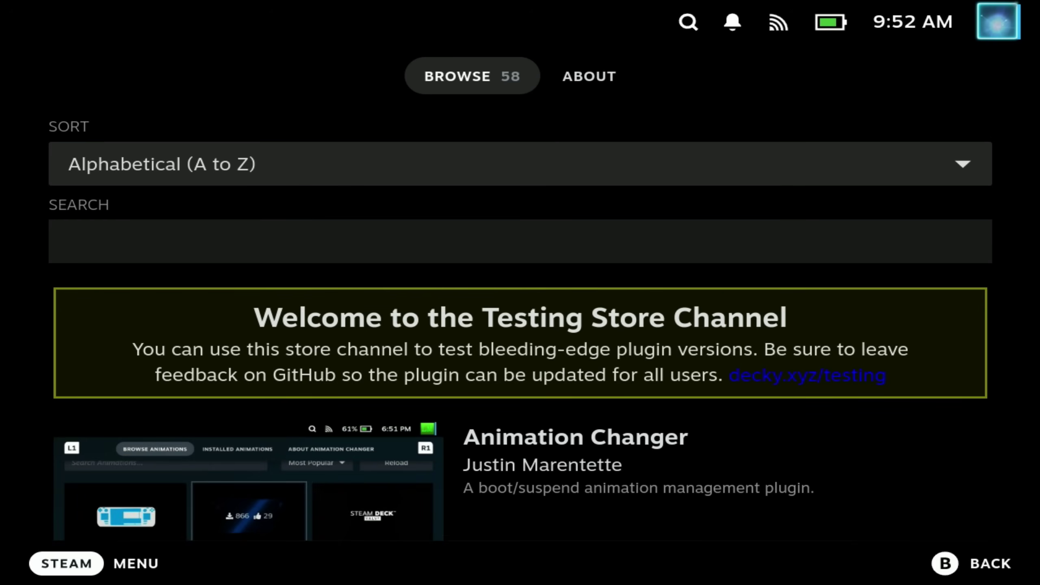
- Search the plugin store for 'junk' to list Junk-Store
key(Down)
key(Down)
key(Up)
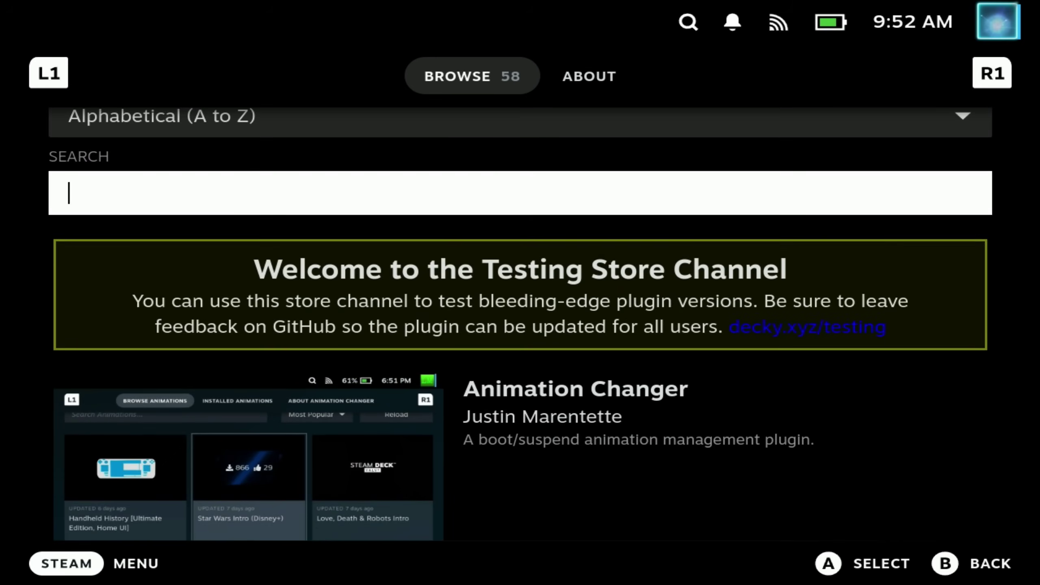
key(Return)
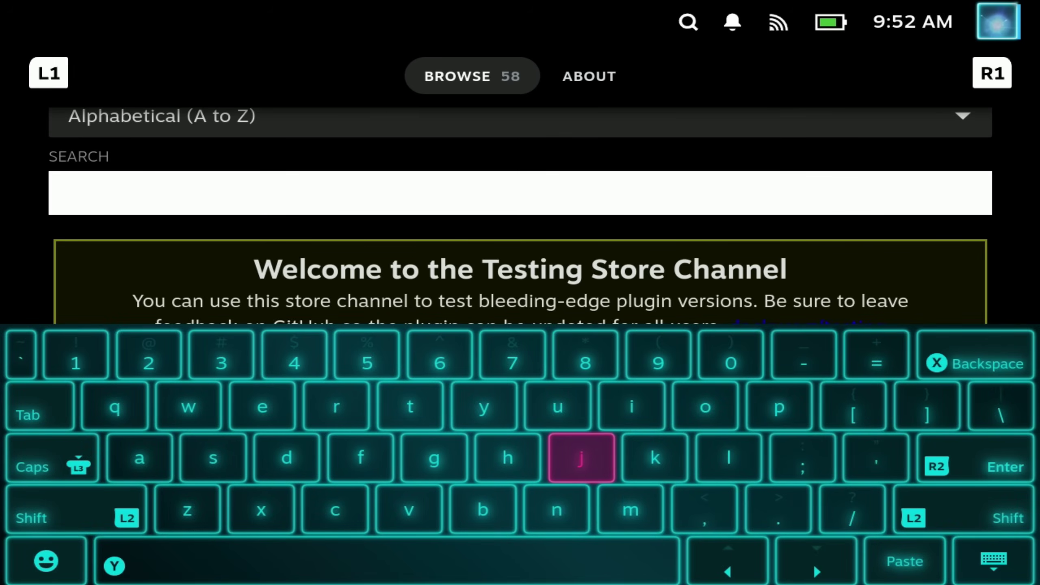
text(juj)
key(BackSpace)
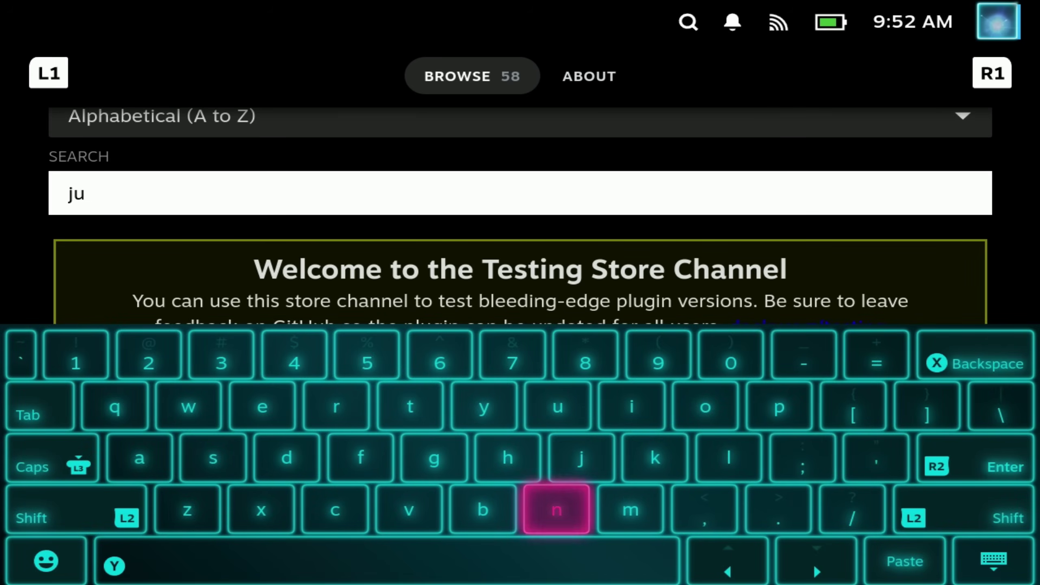
text(nk)
key(Return)
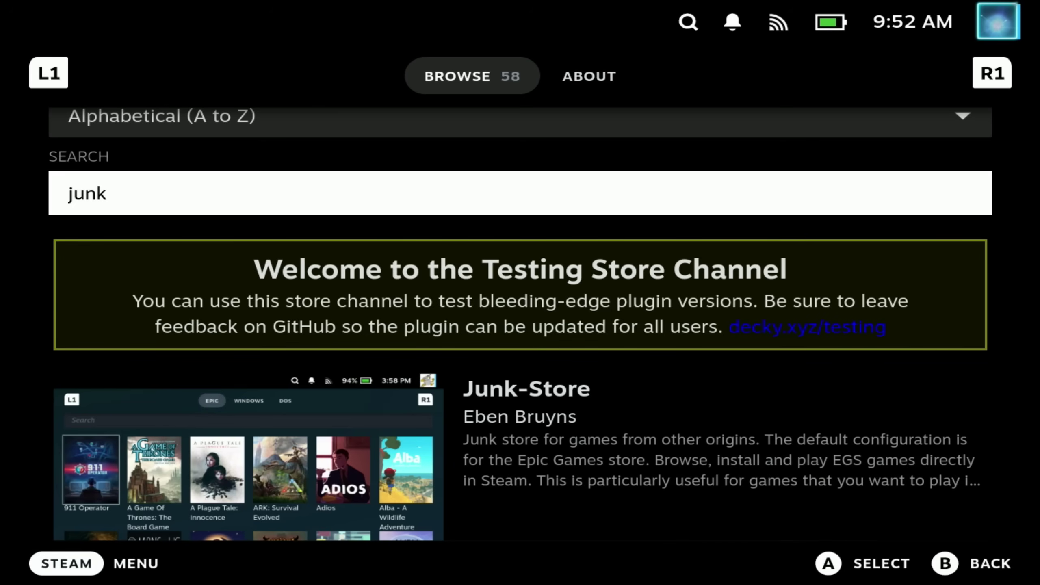
- Install Junk-Store version 0.9-62316ee and confirm the install
key(Down)
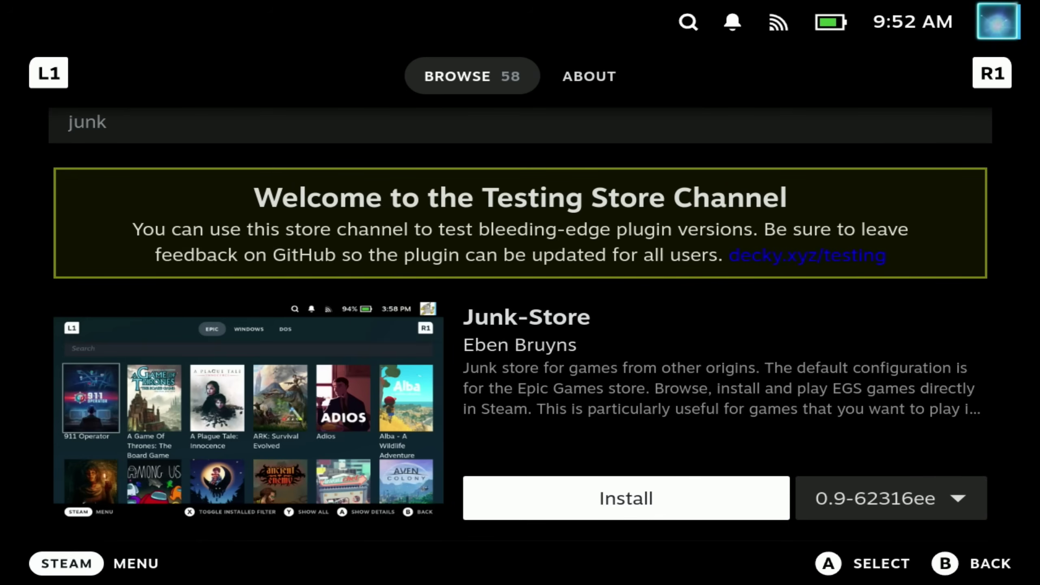
key(Return)
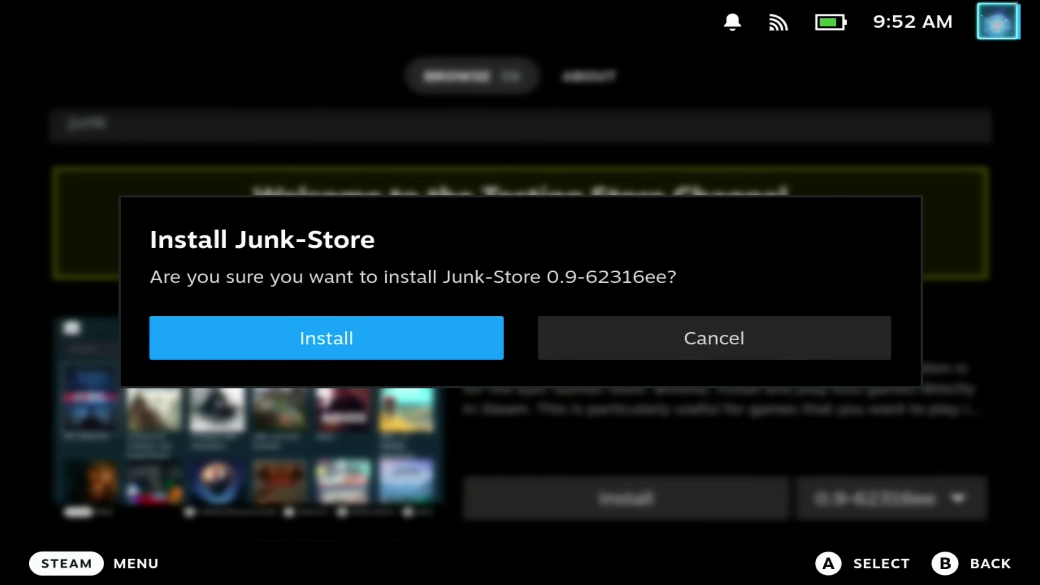
key(Return)
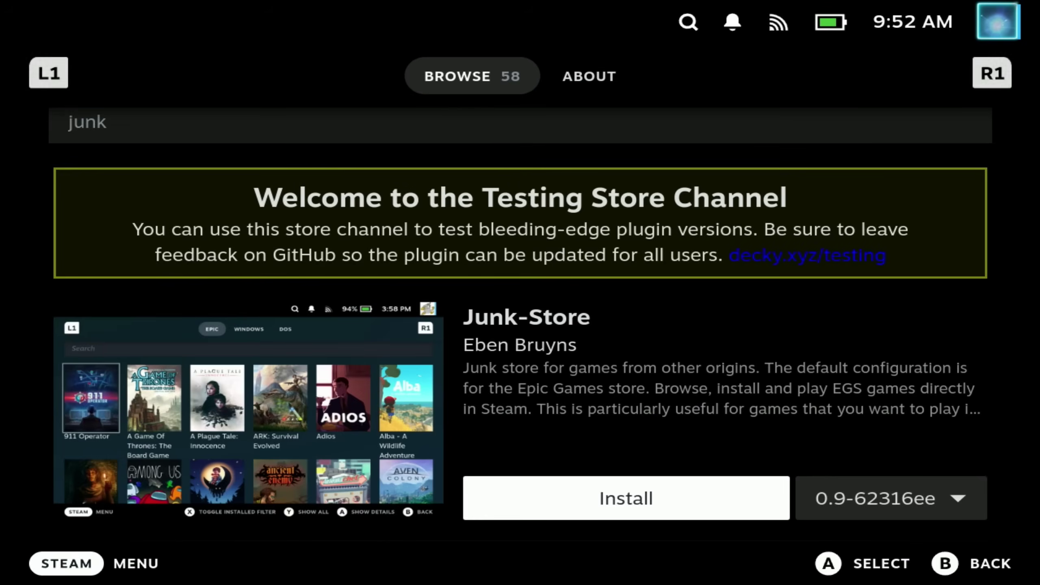
key(ctrl+2)
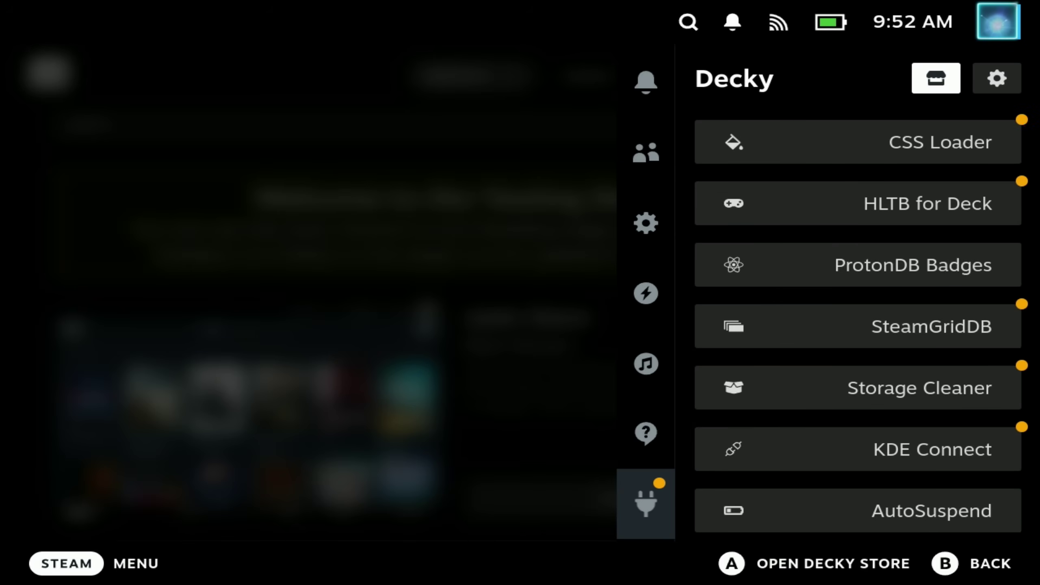
- Open Junk-Store's About page from the Decky list and scroll down to Enable Developer Mode
key(Right)
key(Down)
key(Down)
key(Down)
key(Down)
key(Down)
key(Down)
key(Down)
key(Down)
key(Down)
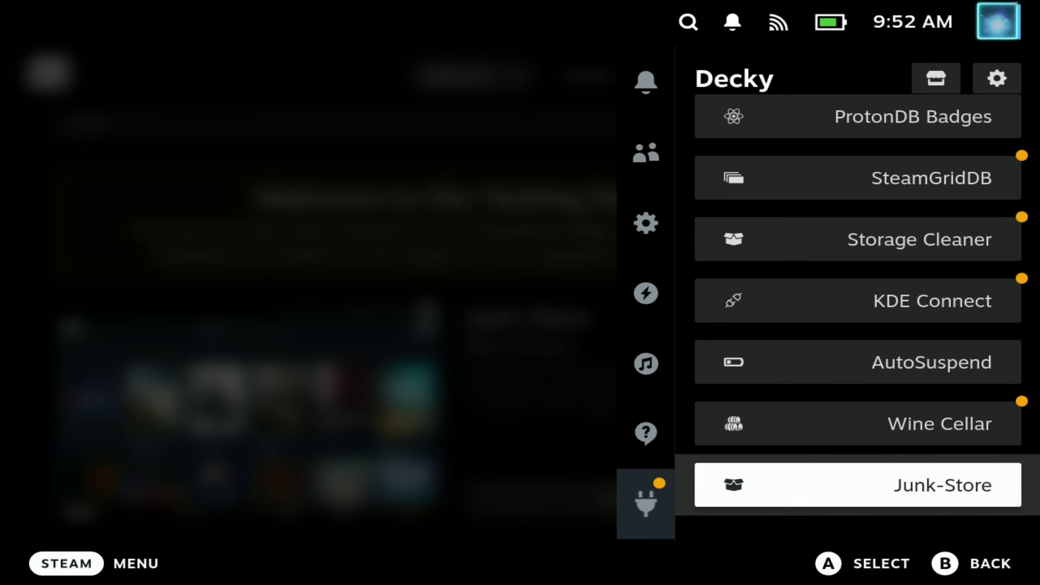
key(Return)
key(Down)
key(Down)
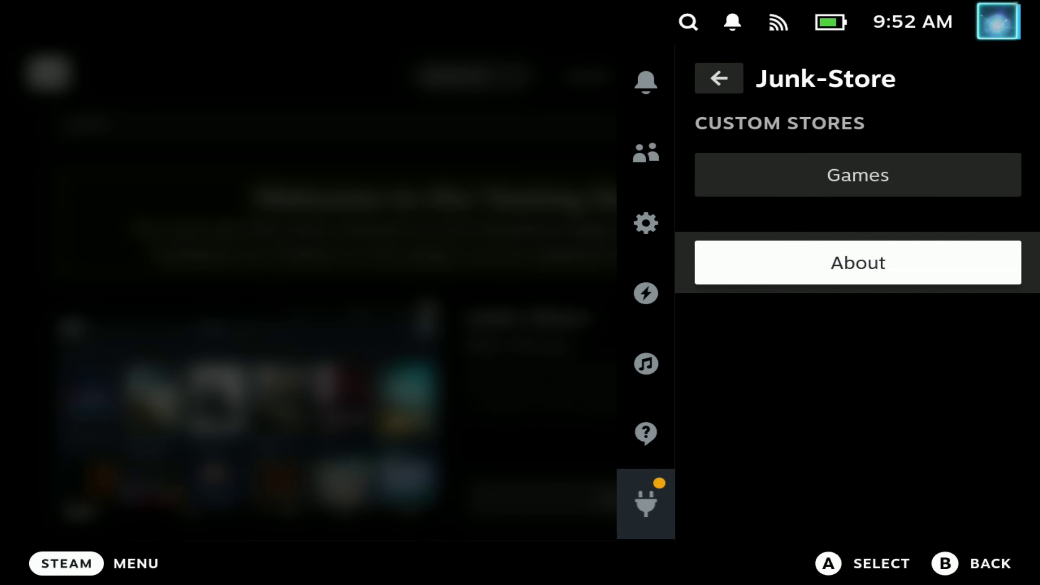
key(Return)
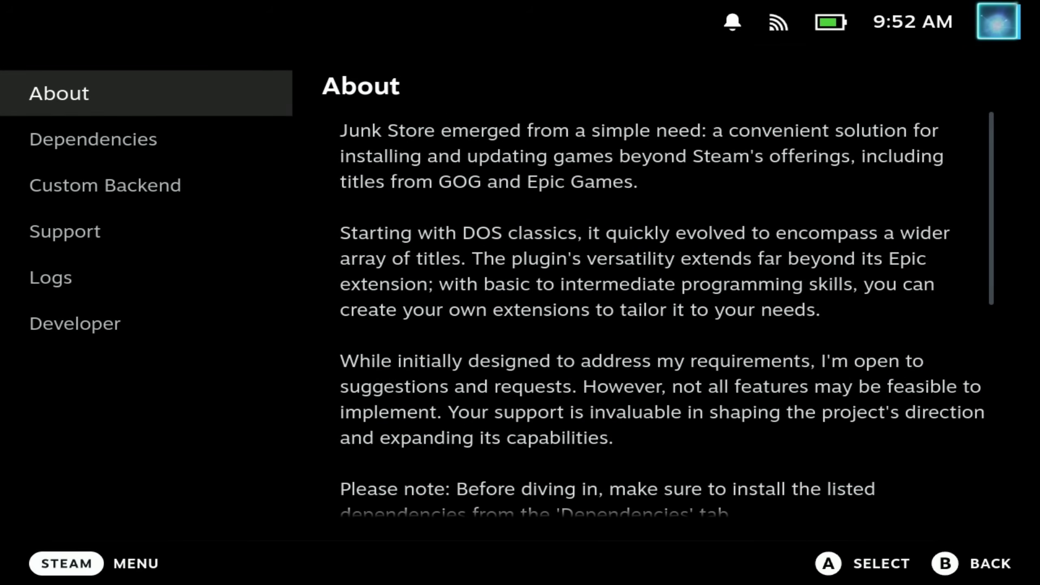
key(Right)
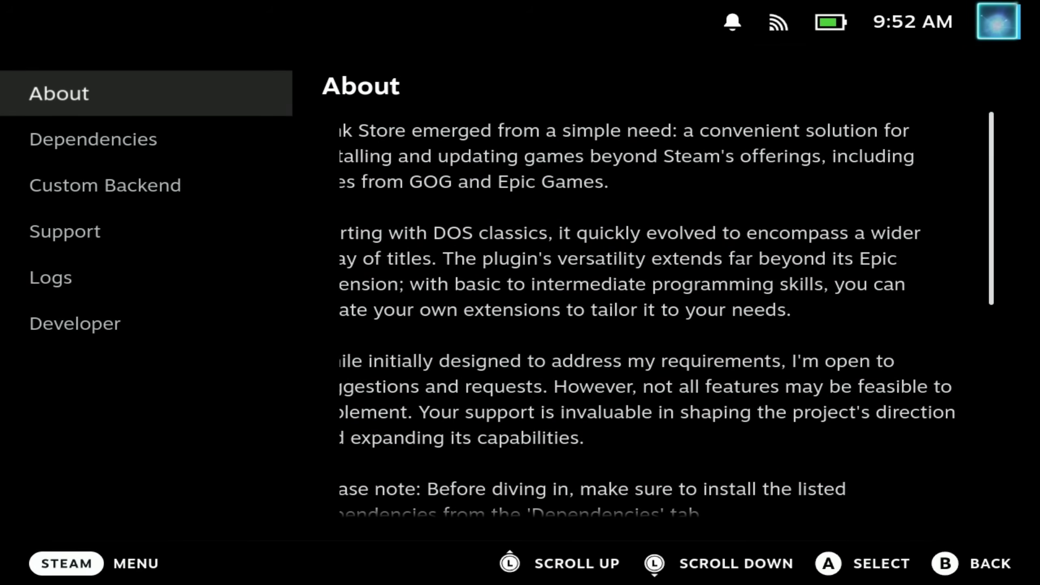
scroll(662, 320, down, 10)
key(Down)
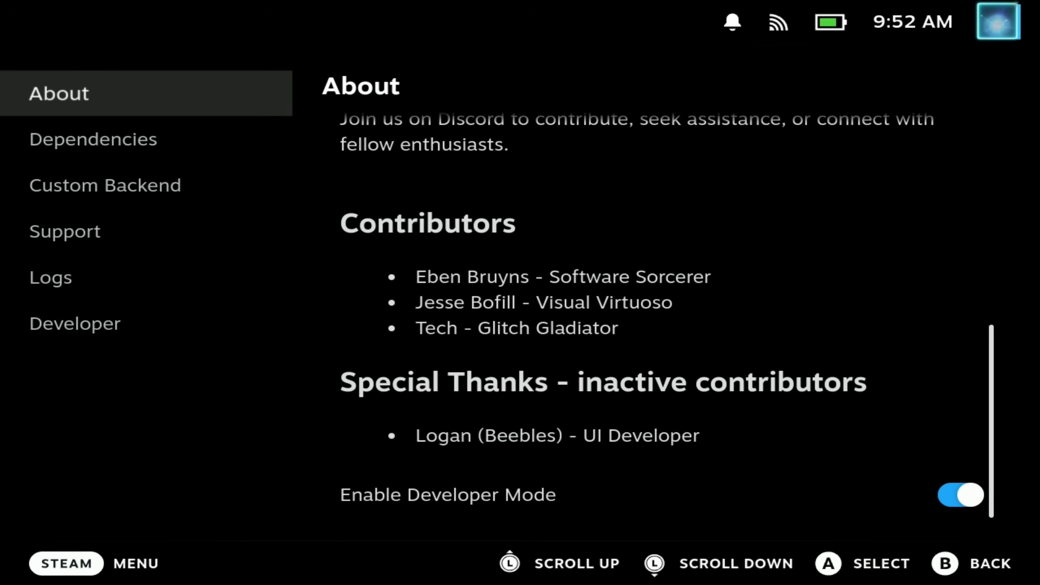
- Run Install Dependencies and wait for legendary.flatpak to save, then move toward Support
key(Left)
key(Down)
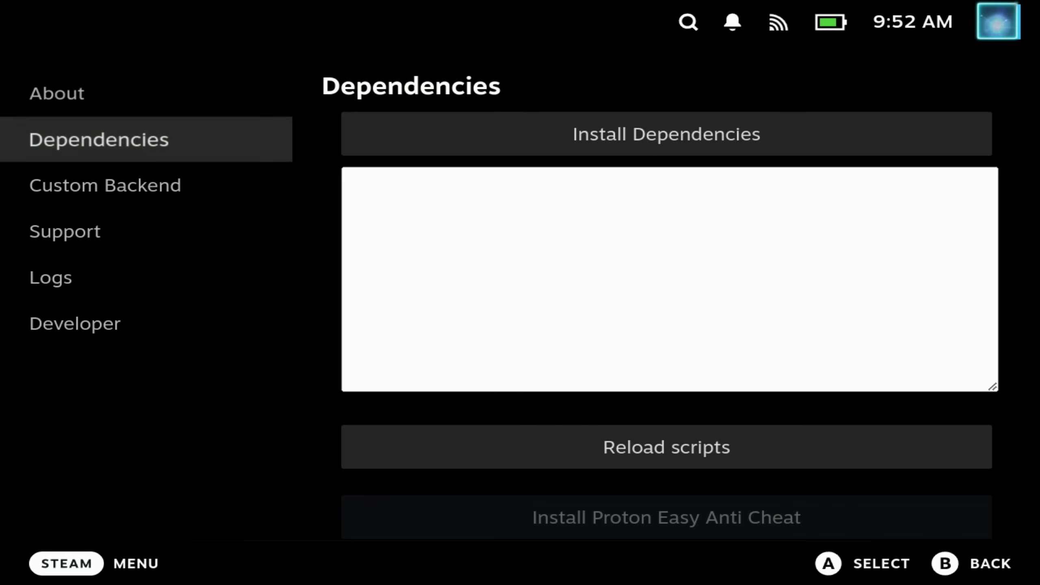
key(Right)
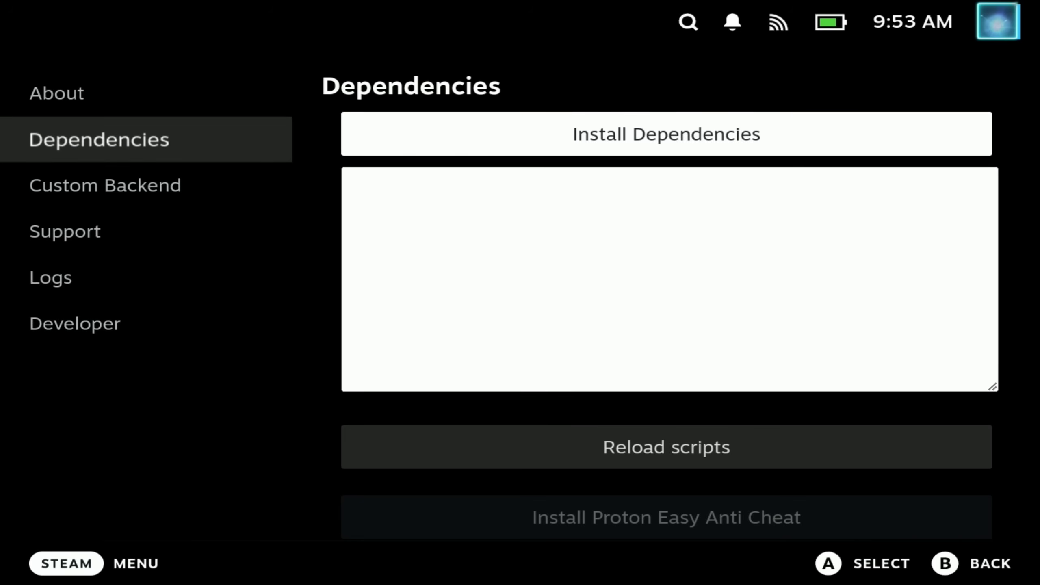
key(Return)
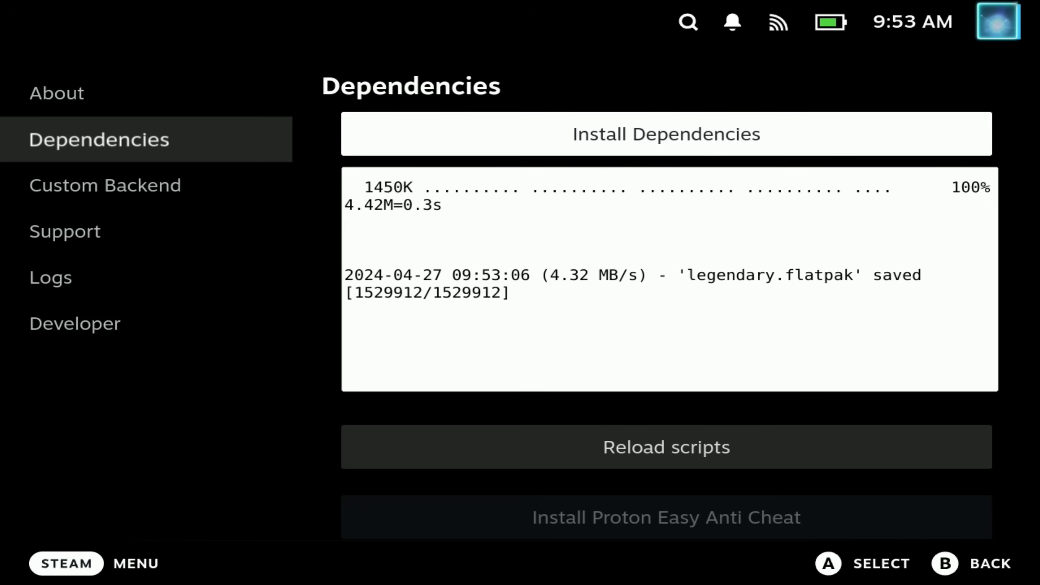
key(Down)
key(Down)
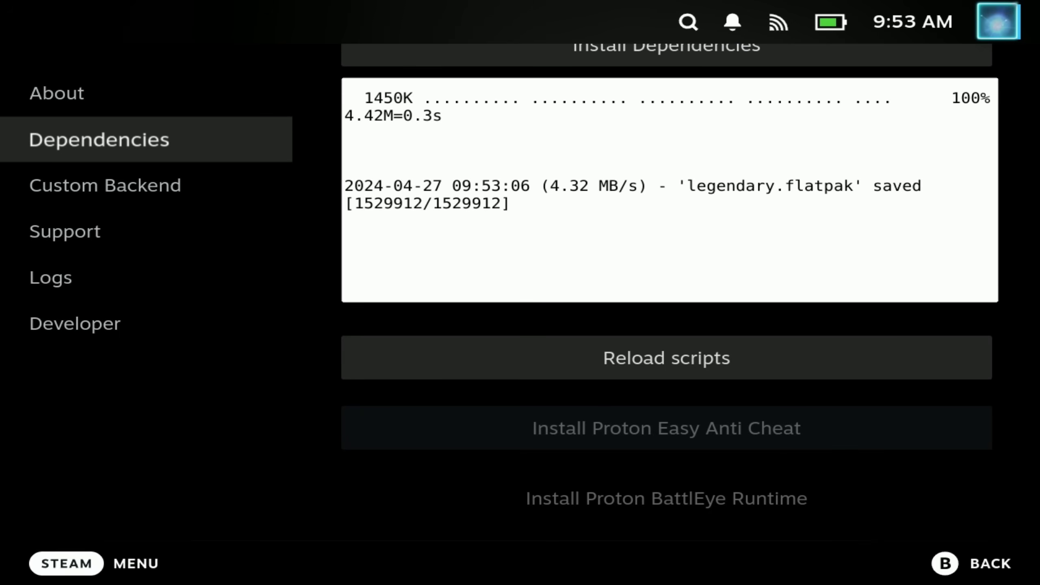
key(Left)
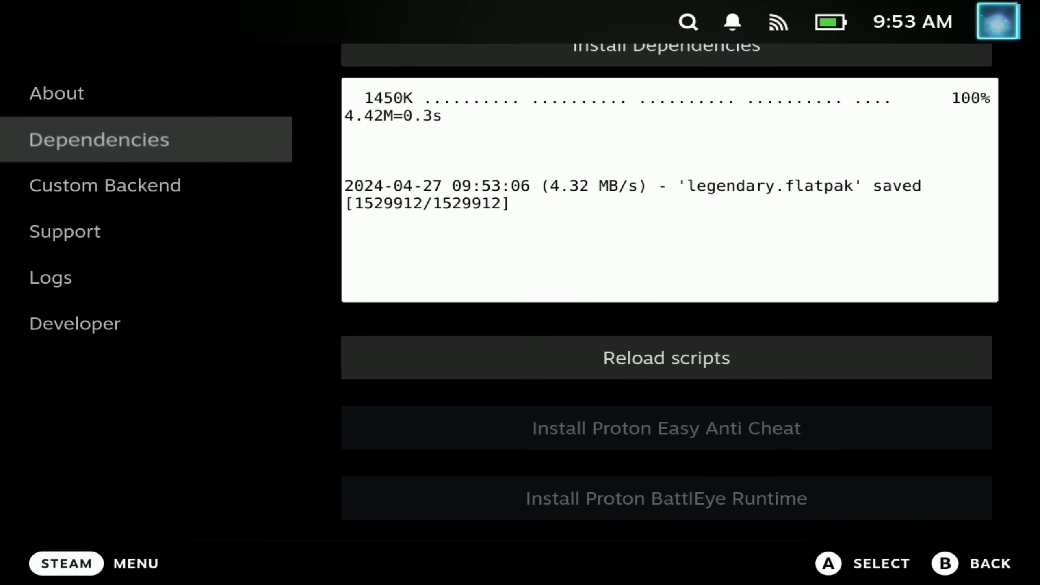
key(Down)
- Look through the Support links, then back out to the Decky Testing Store Channel
key(Down)
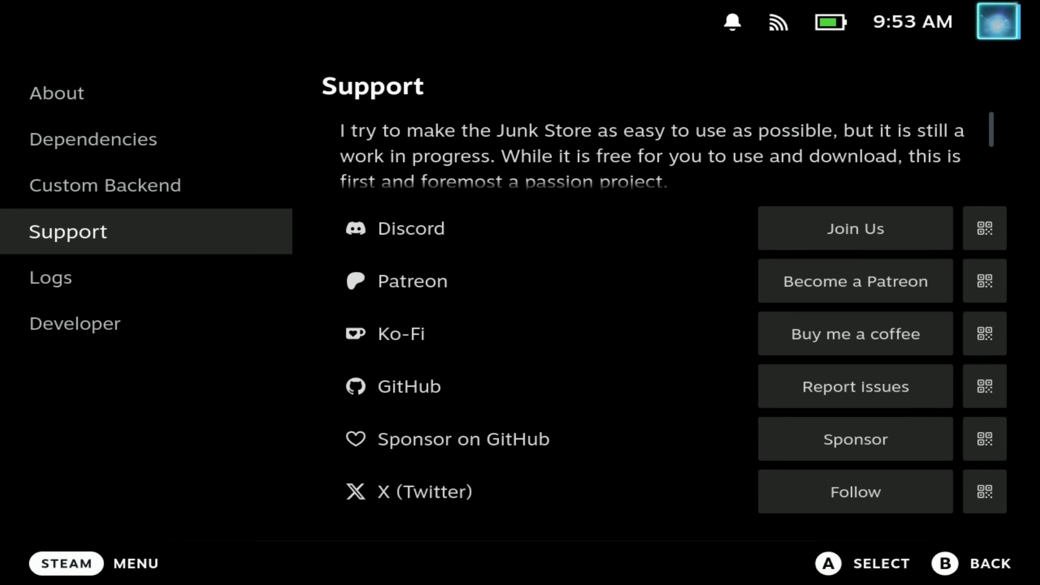
key(Right)
key(Down)
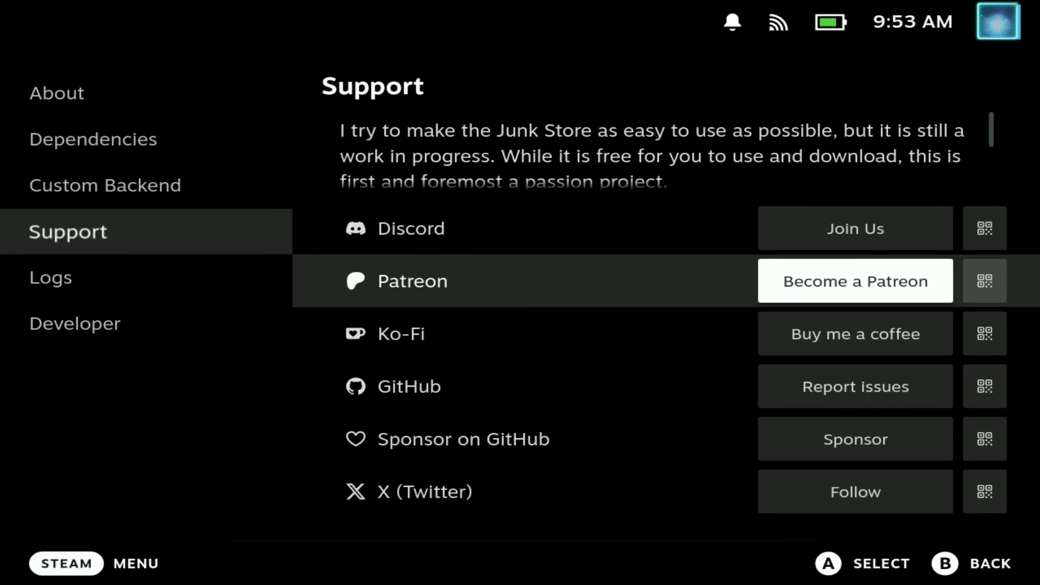
key(Left)
key(Escape)
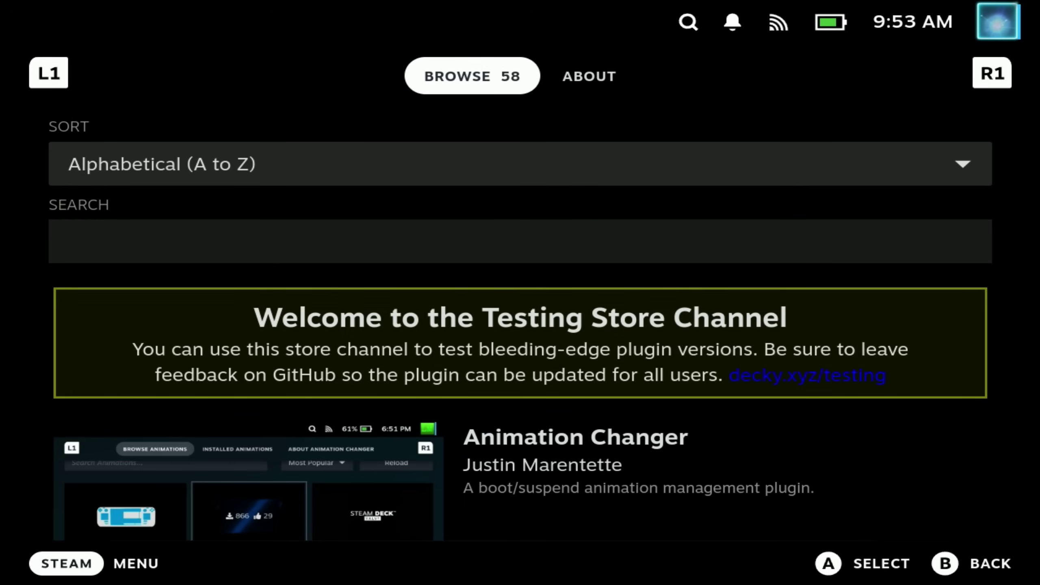
- Open Junk-Store's Epic games page from Quick Access and start the Epic account login
key(ctrl+2)
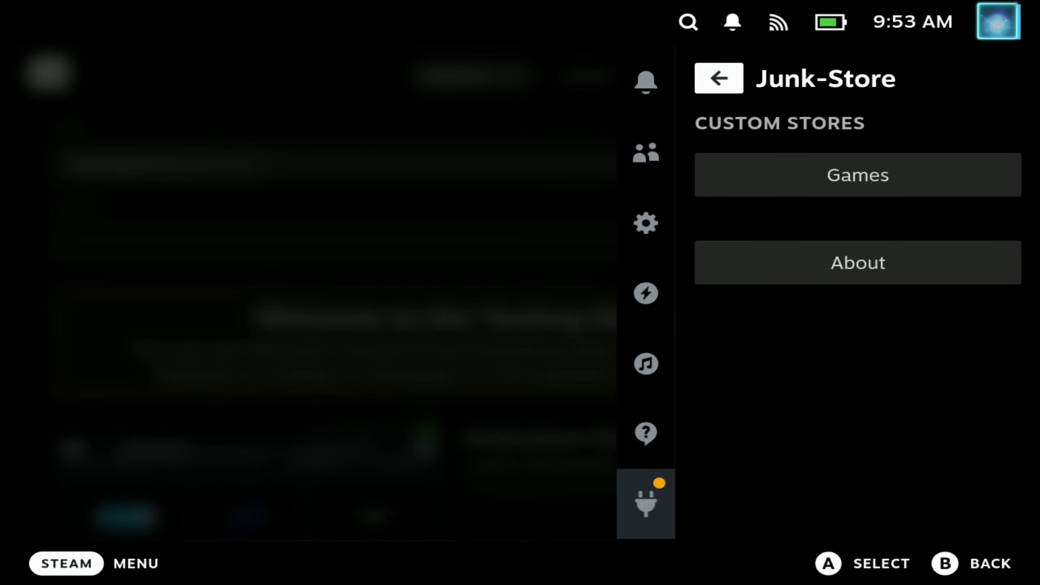
key(Down)
key(Return)
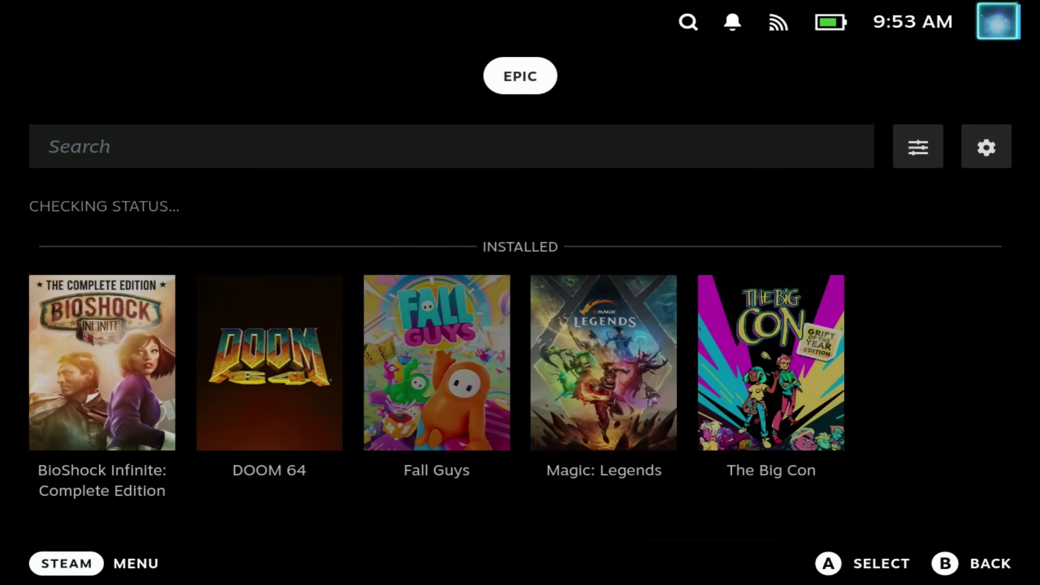
key(Down)
key(Down)
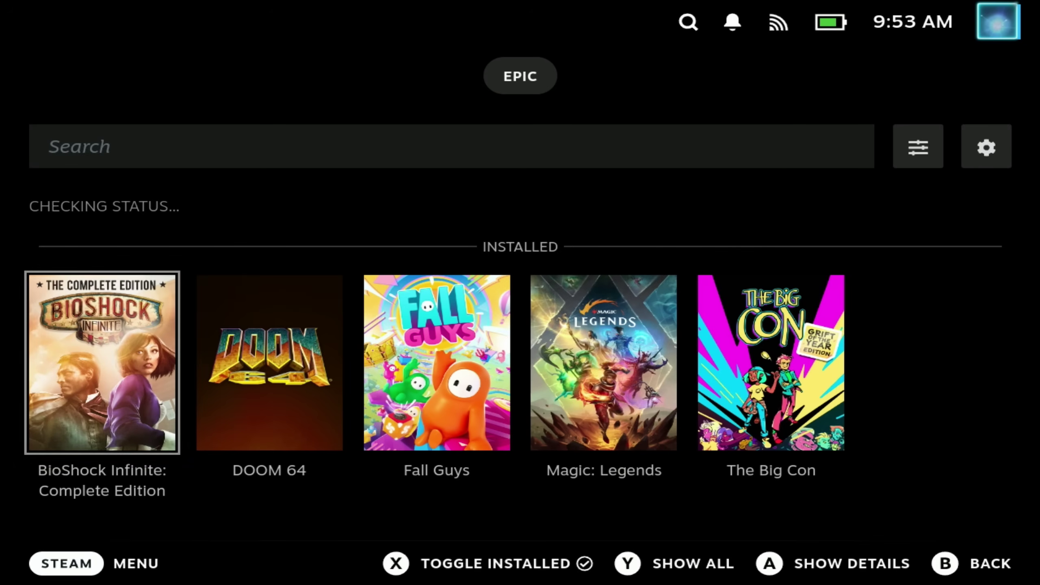
key(Right)
key(Right)
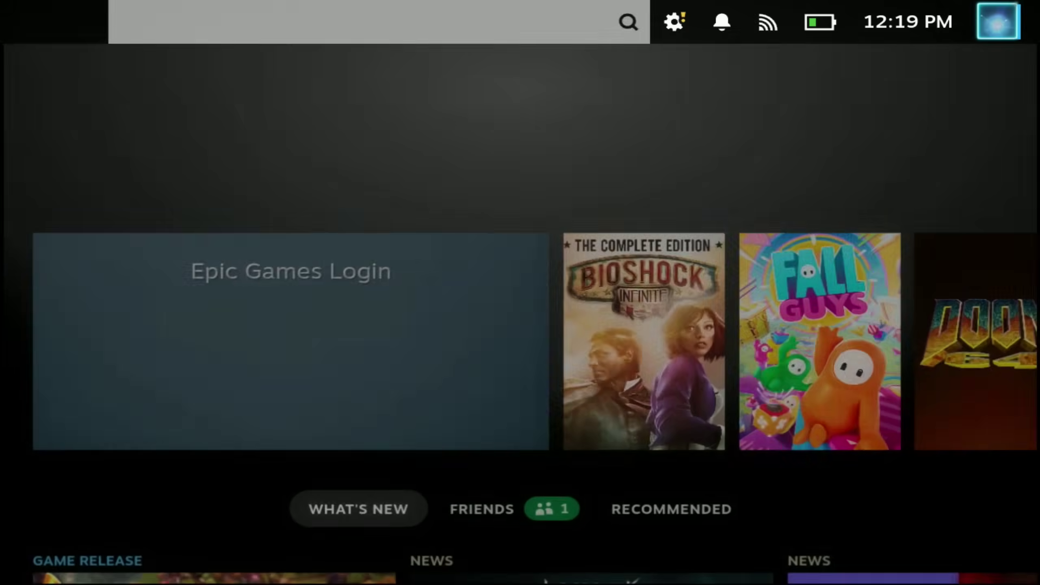
key(Return)
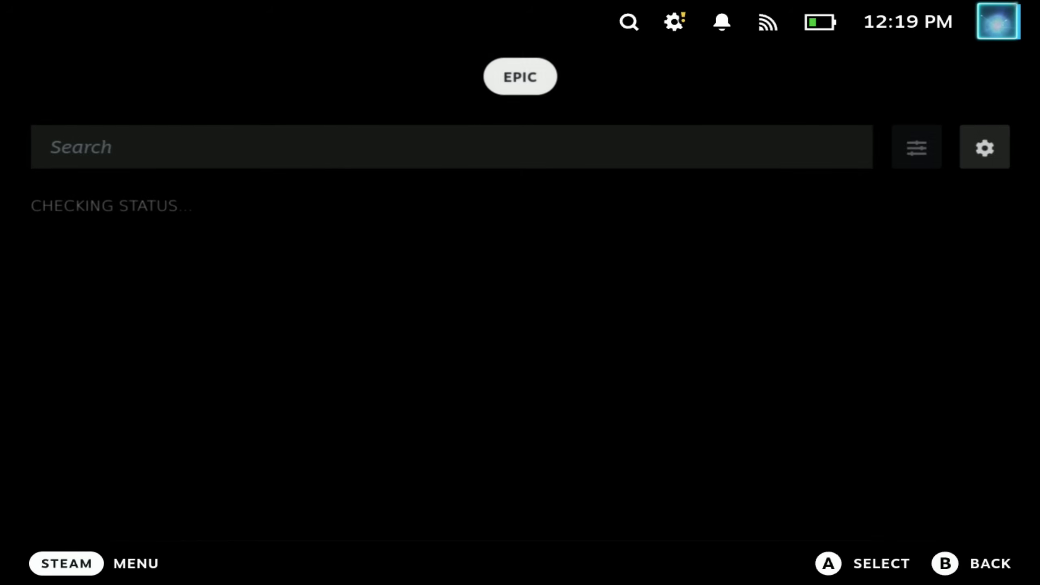
key(Down)
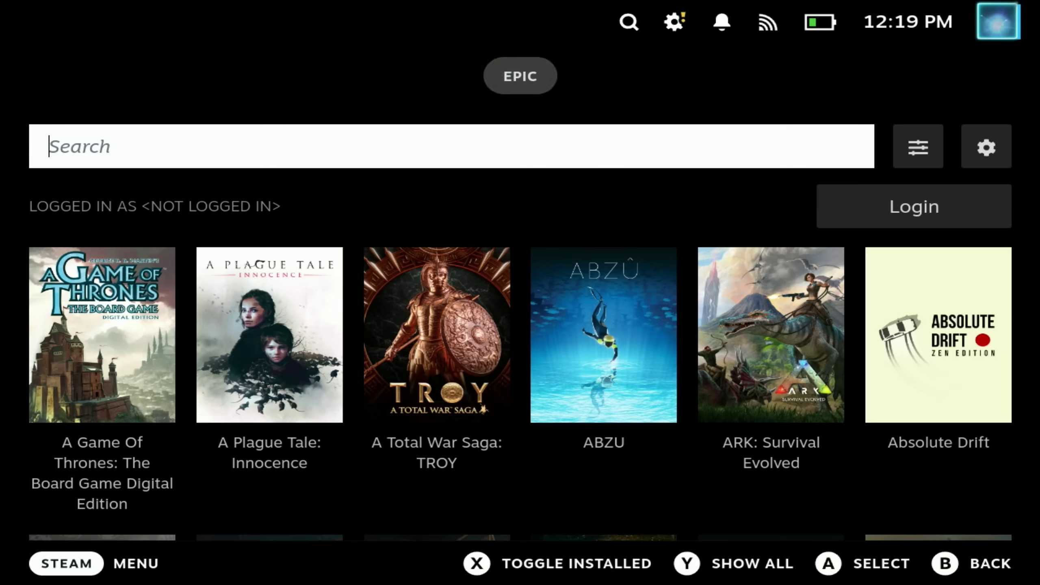
key(Down)
key(Return)
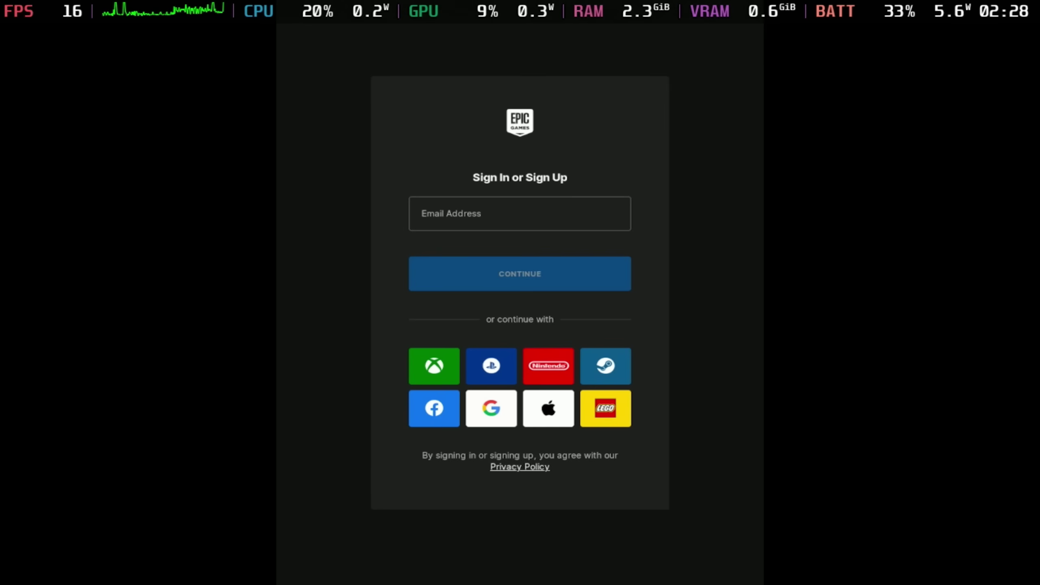
- Paste the account email and password, sign in, and confirm the authenticator security code
click(520, 214)
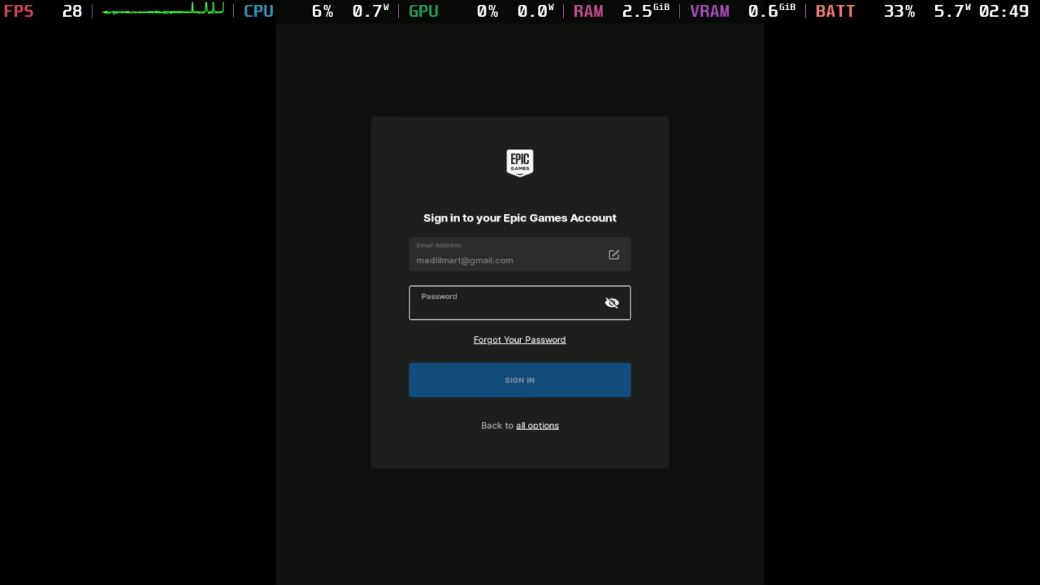
key(ctrl+v)
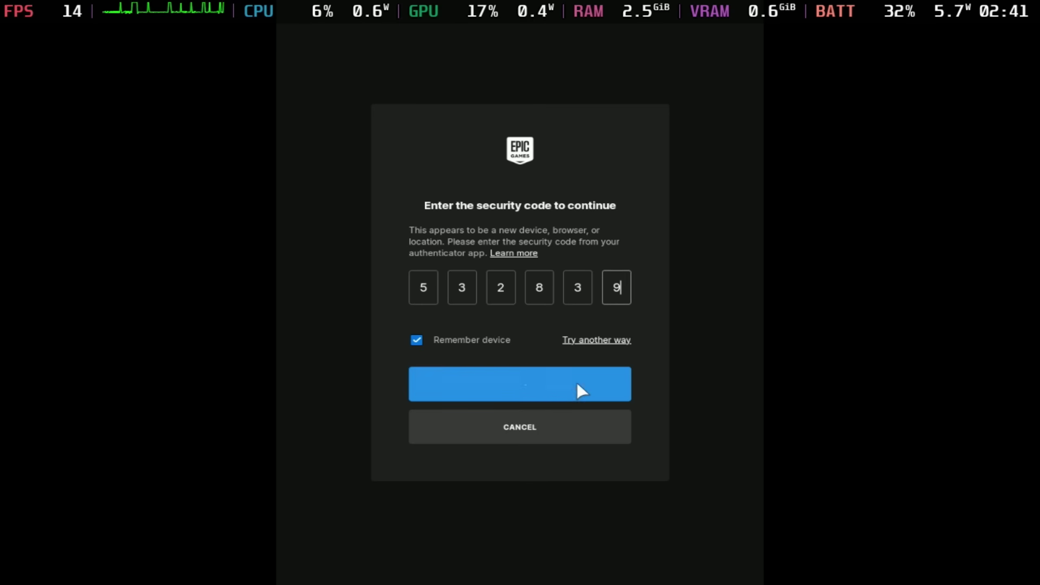
click(577, 385)
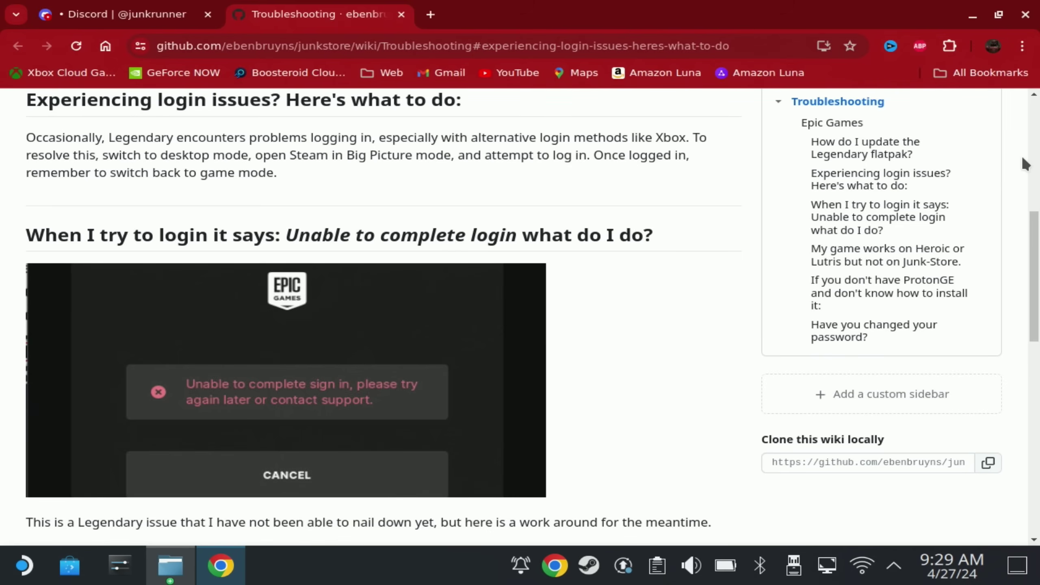
- Scroll the wiki to the login workaround and copy the 'legendary auth --disable-webview' flatpak command
drag(1036, 160, 1035, 328)
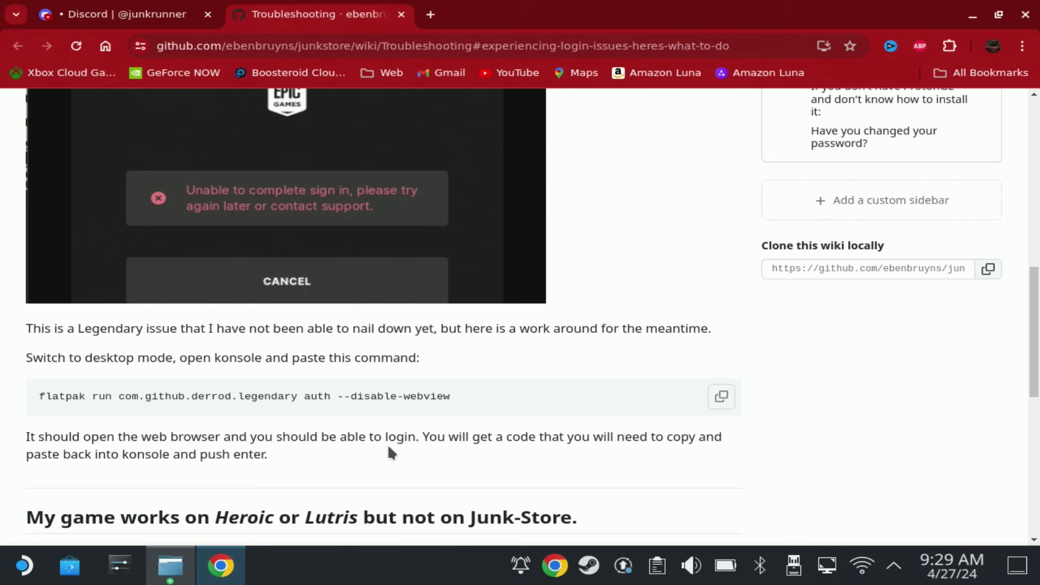
click(720, 397)
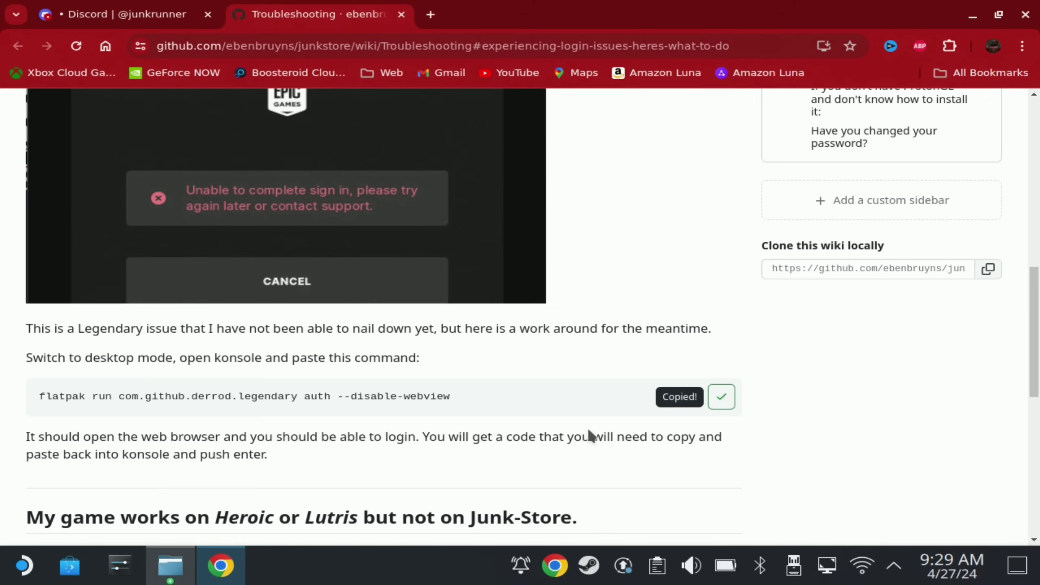
click(24, 565)
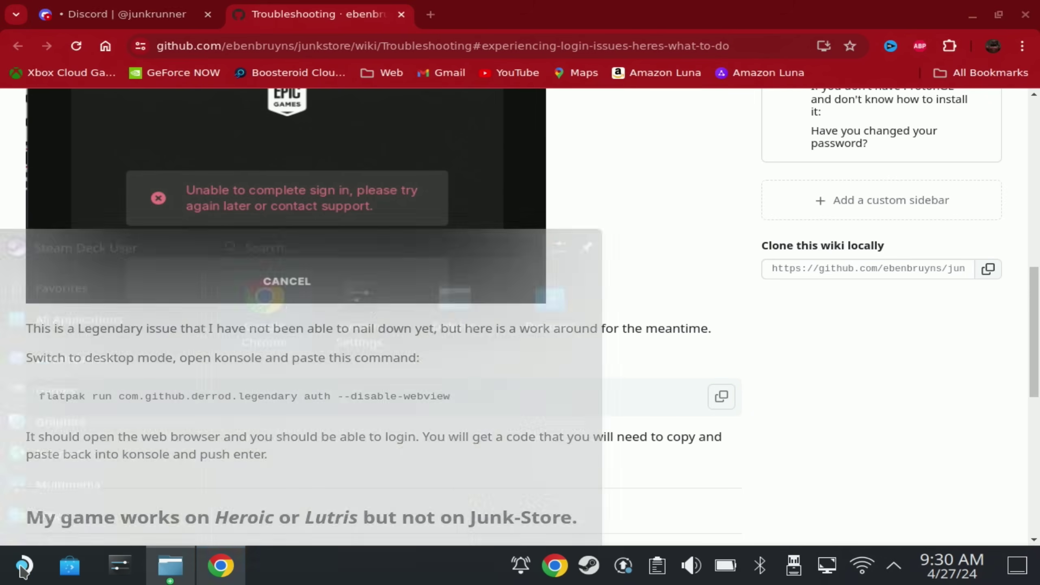
- Launch Konsole from System and run the pasted legendary auth --disable-webview command
click(64, 504)
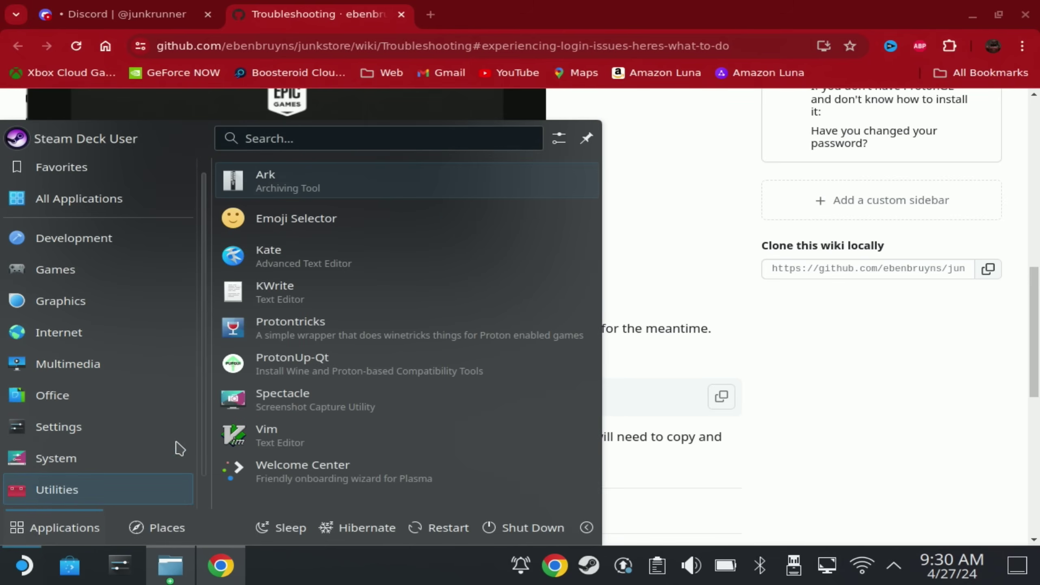
click(57, 458)
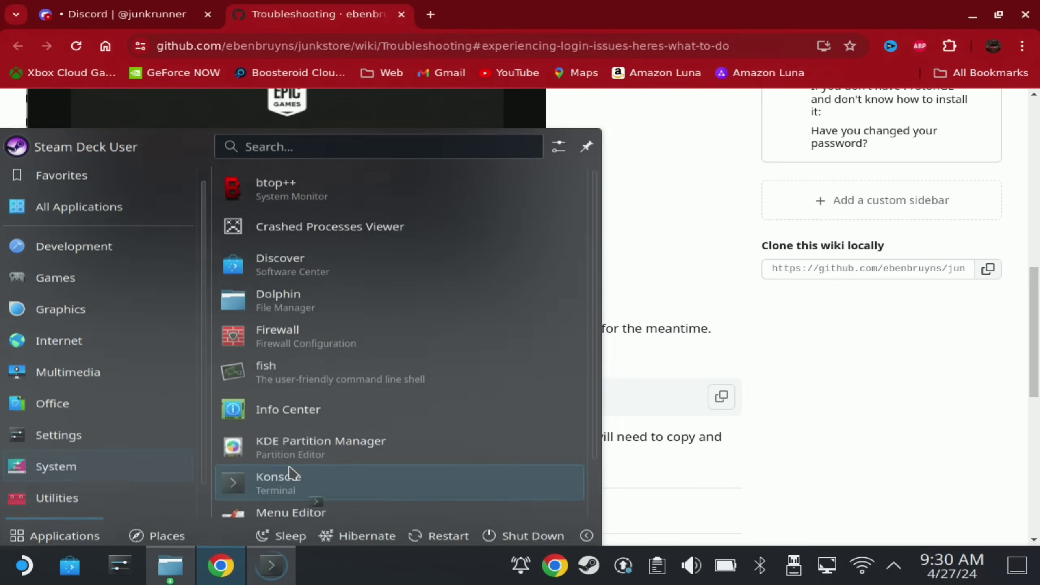
click(262, 471)
right_click(385, 284)
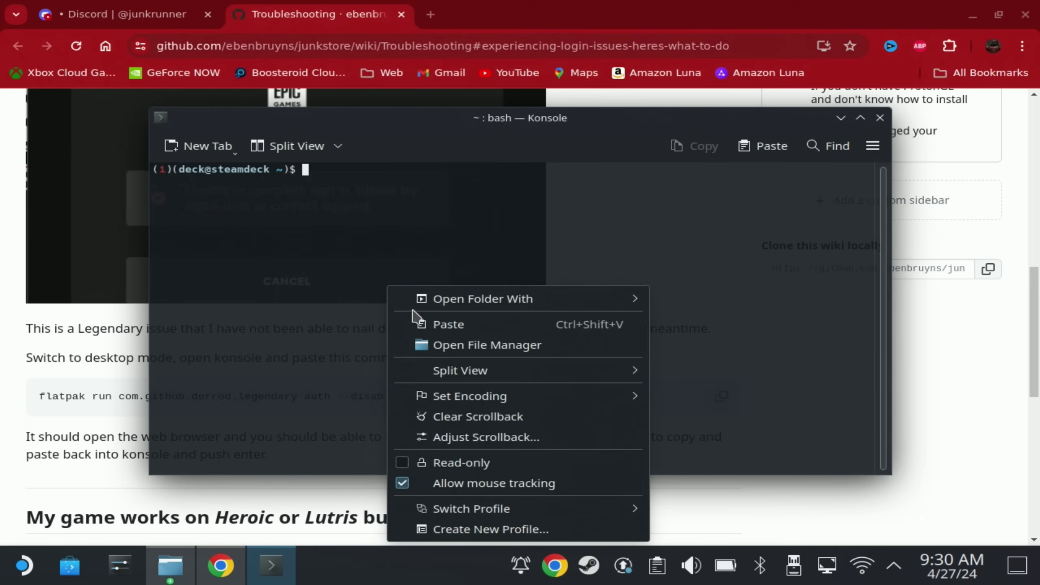
click(425, 331)
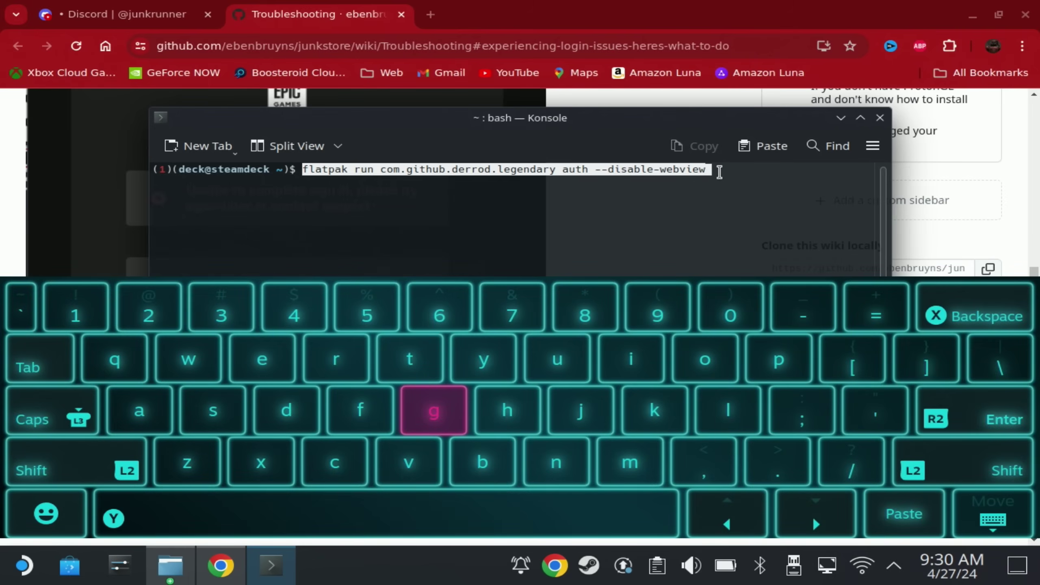
key(Return)
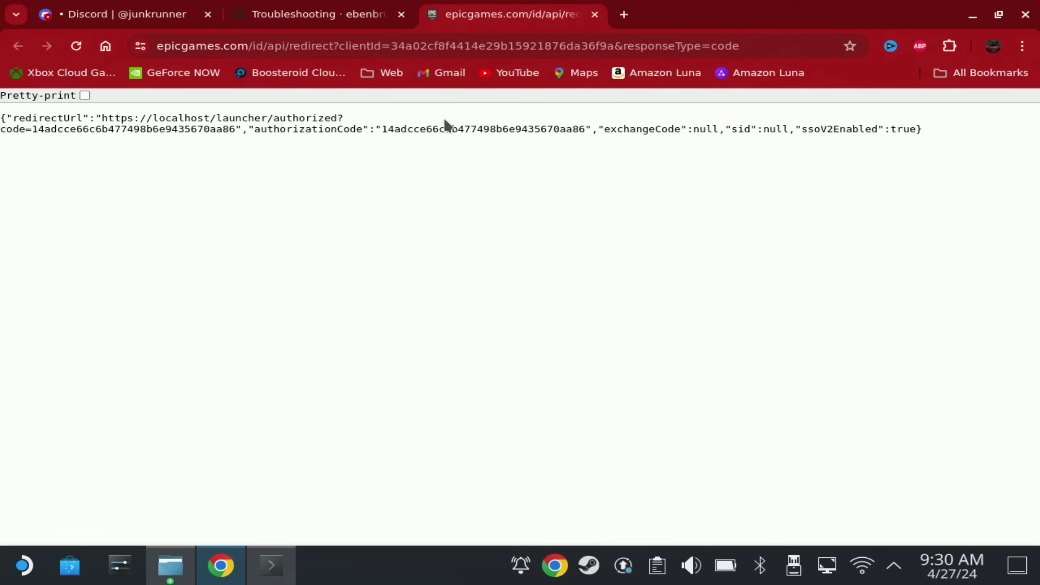
- Copy Chrome's Epic authorization JSON and submit it in Konsole to log Legendary in
triple_click(437, 128)
right_click(437, 128)
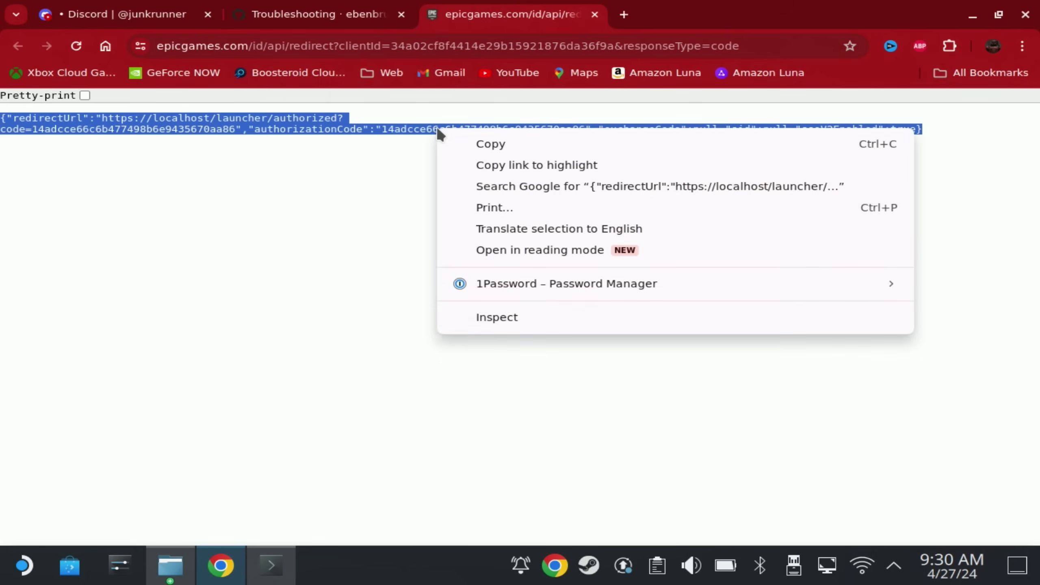
click(463, 148)
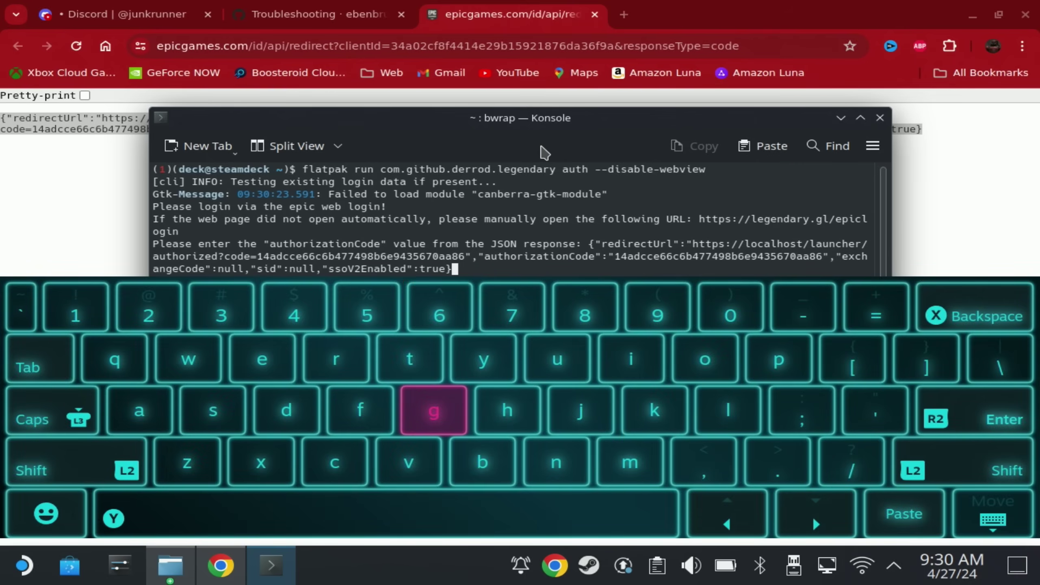
key(Return)
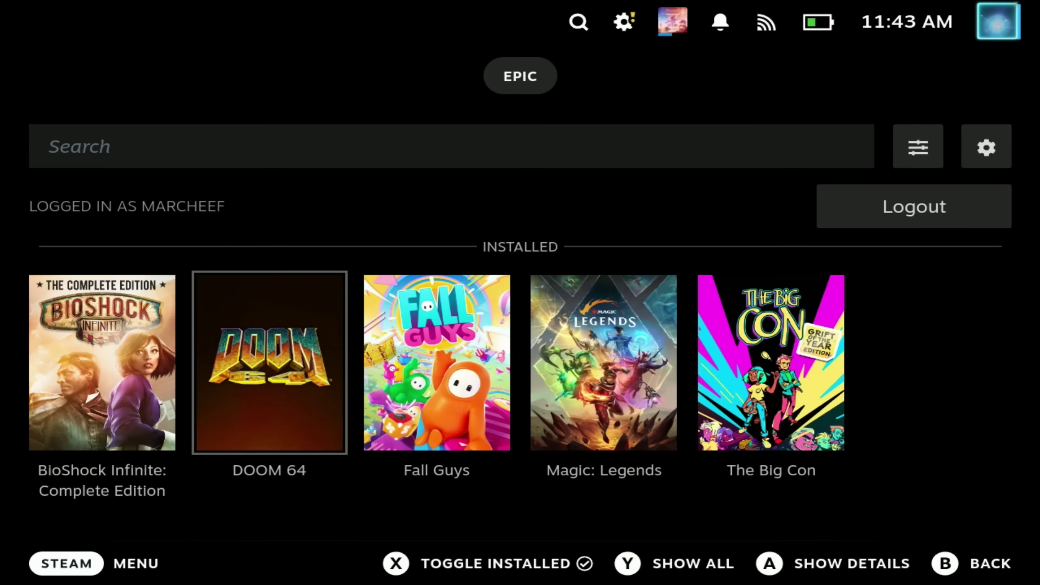
- Launch Fall Guys from its Junk-Store page and exit at the 'Missing Files!' error
click(437, 363)
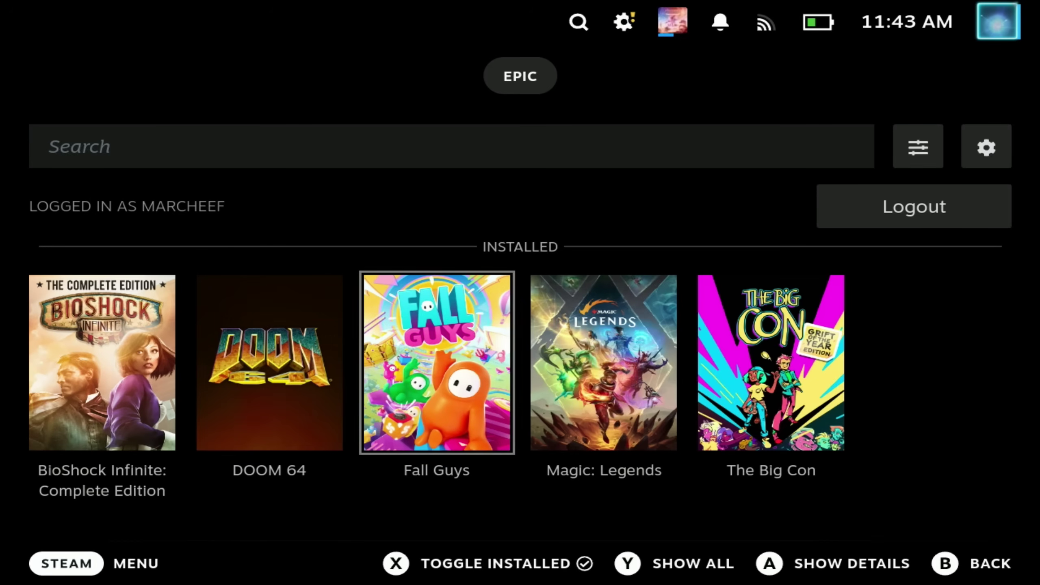
key(Return)
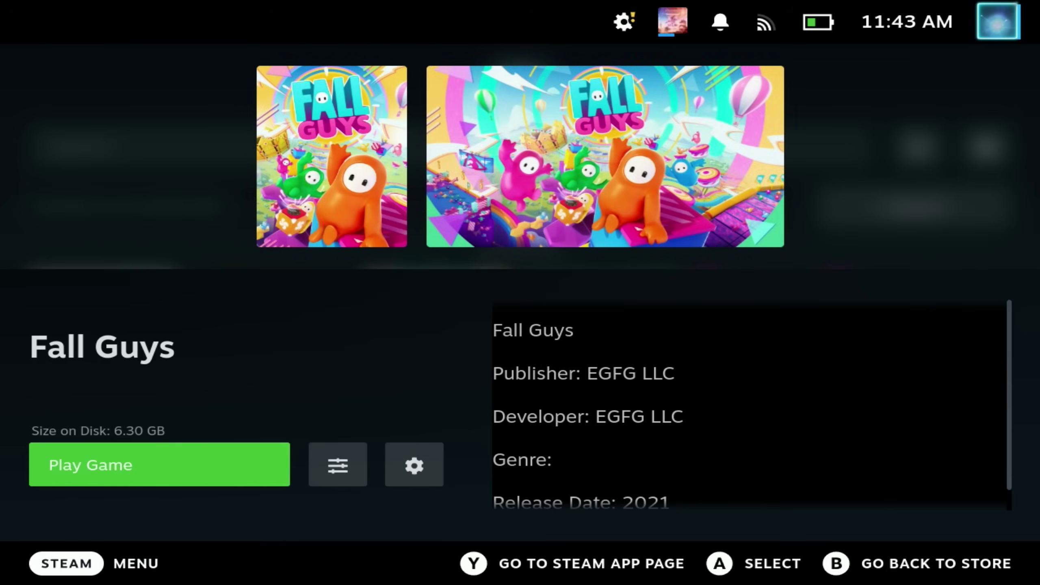
key(Return)
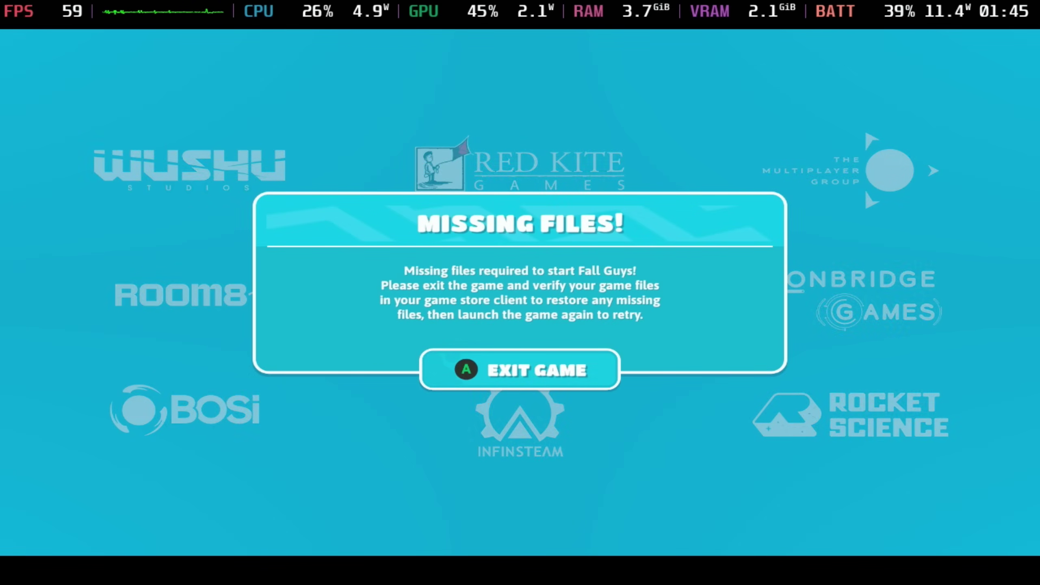
key(Return)
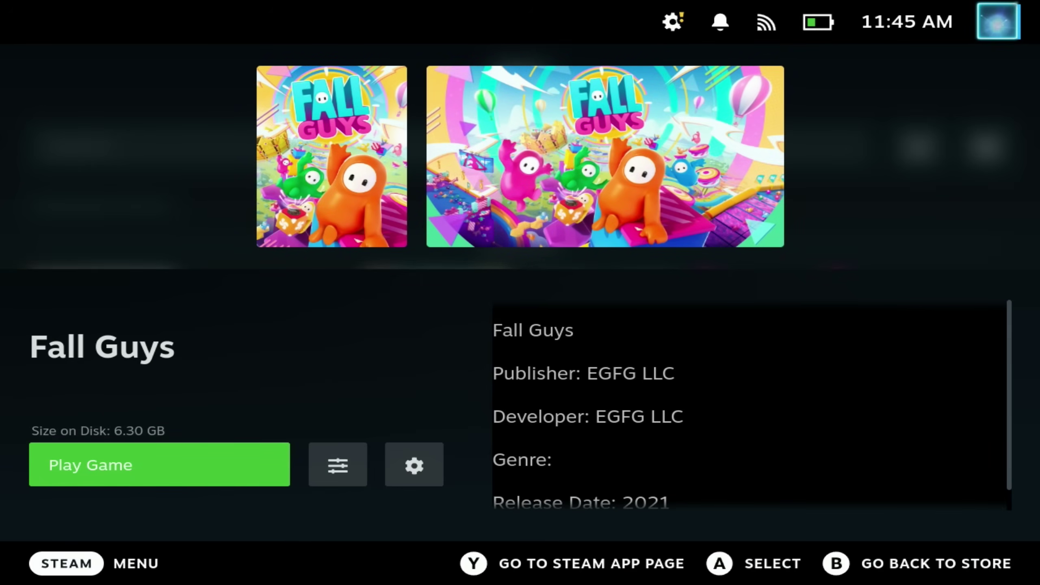
- Enable Easy Anti-Cheat in the Fall Guys configuration and save it
key(Right)
key(Right)
key(Return)
key(Return)
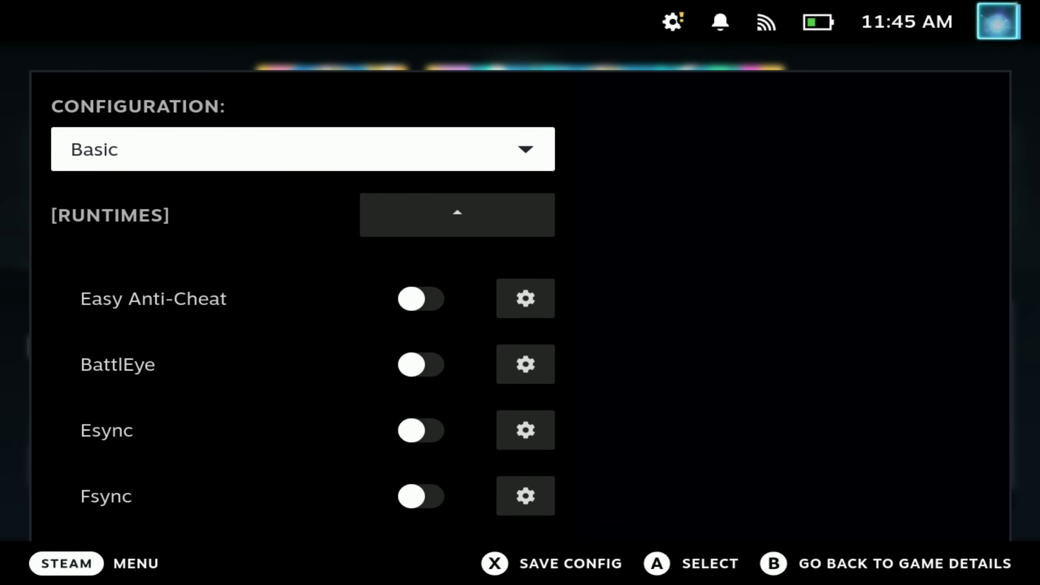
key(Down)
key(Down)
key(Return)
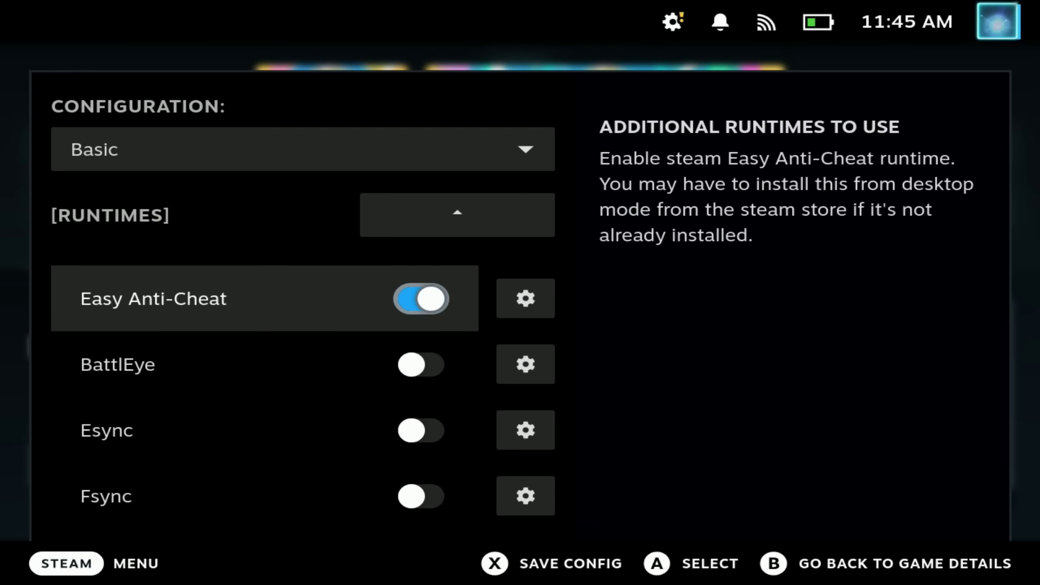
key(x)
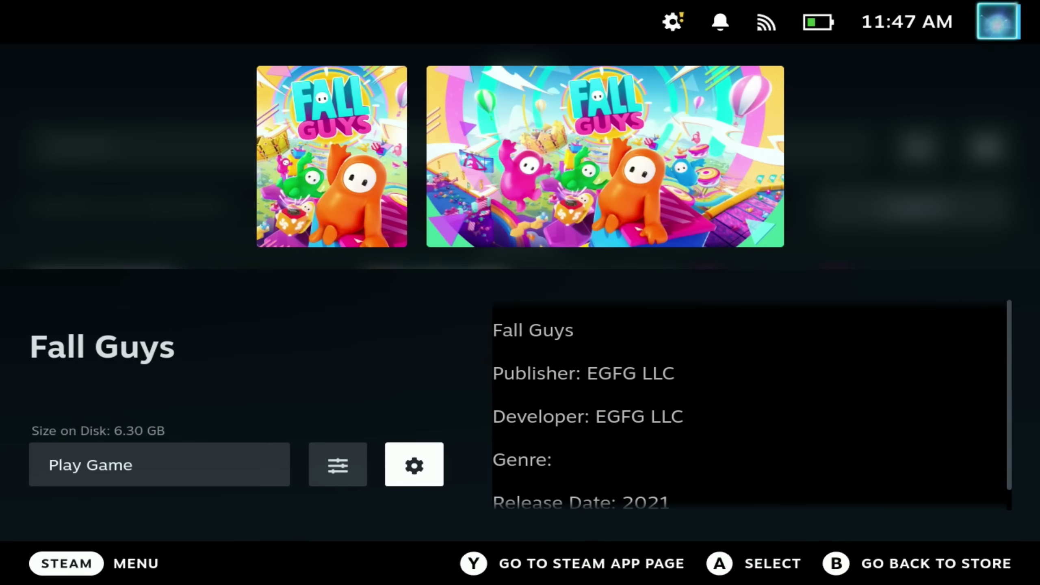
- Reset the Fall Guys launch options from the game actions
key(Left)
key(Return)
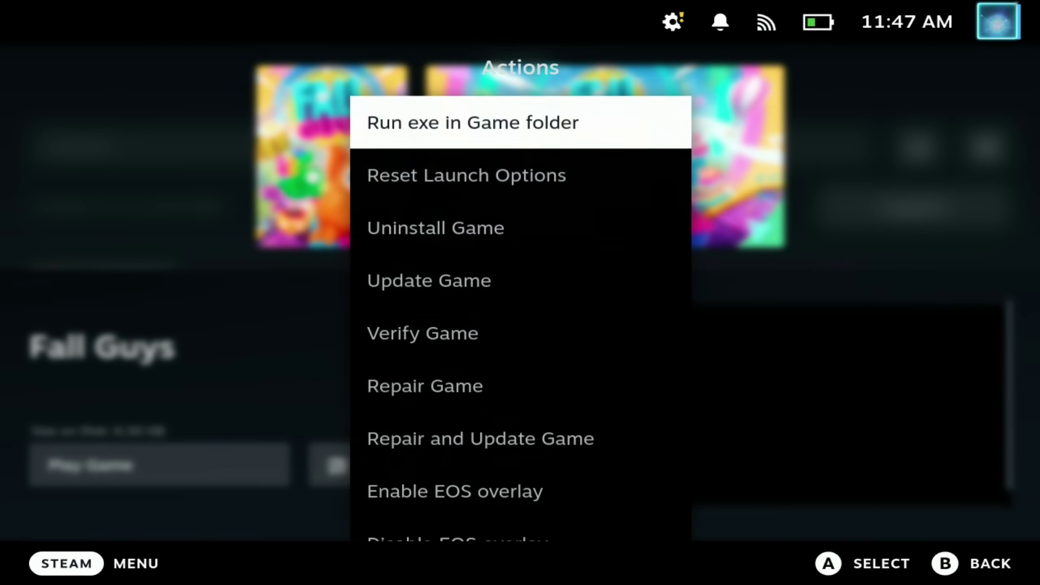
key(Down)
key(Down)
key(Up)
key(Return)
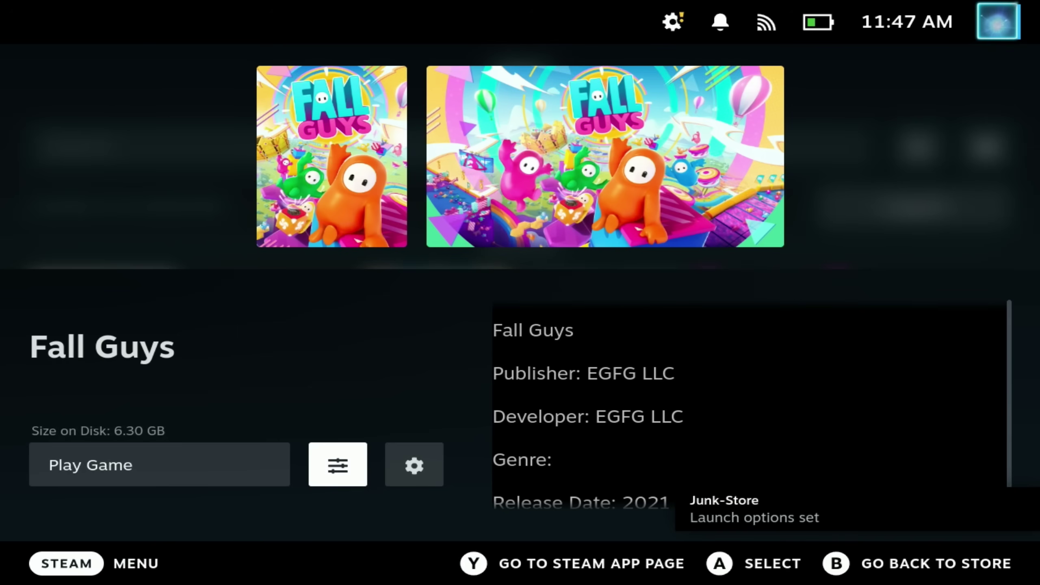
- Run the Proton Tricks action for Fall Guys
key(Return)
key(Down)
key(Down)
key(Down)
key(Down)
key(Down)
key(Down)
key(Down)
key(Down)
key(Down)
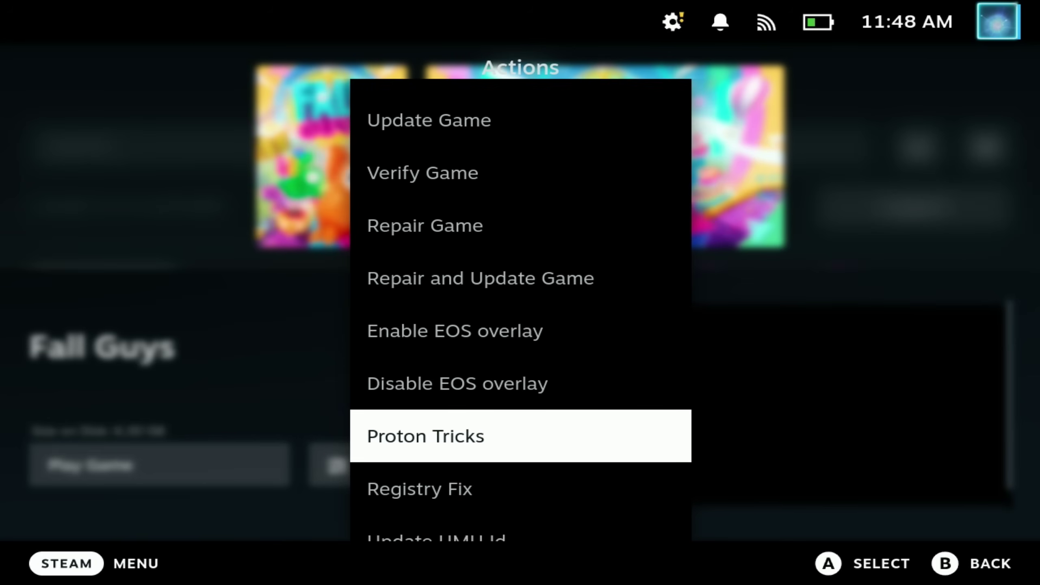
key(Return)
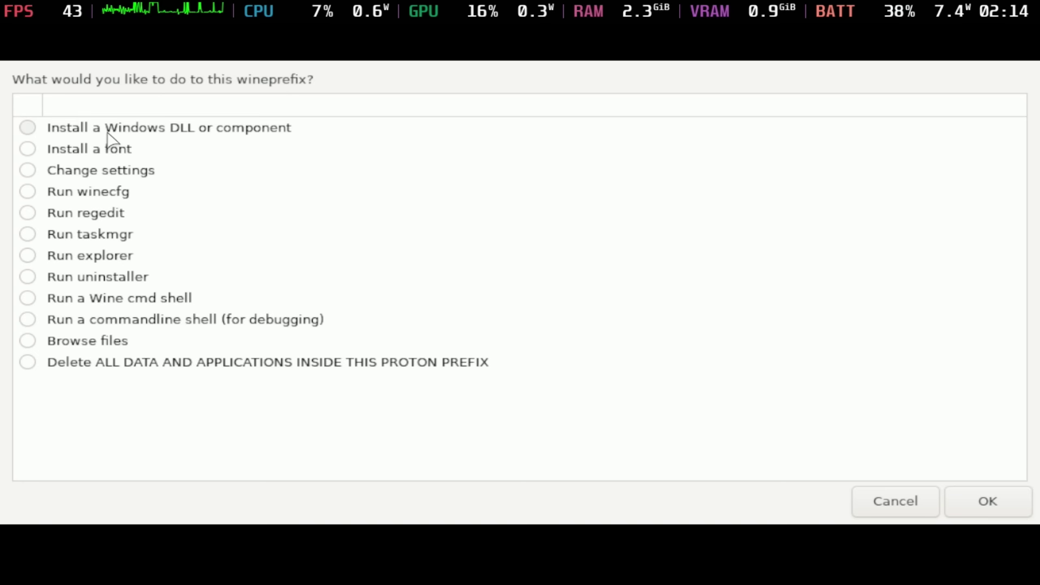
- Choose 'Install a Windows DLL or component' and tick vcrun2022 in the package list
click(109, 132)
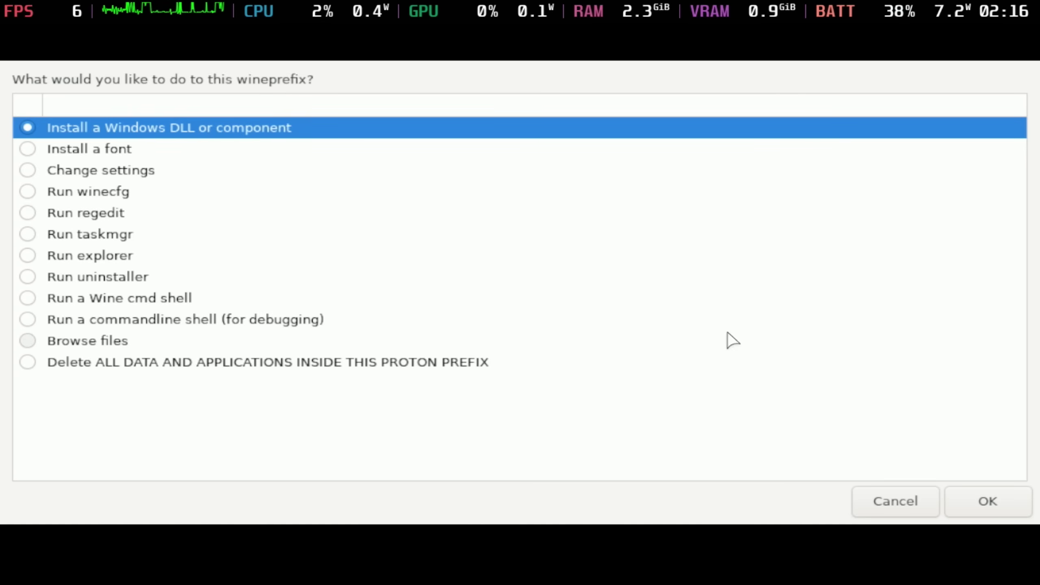
click(987, 505)
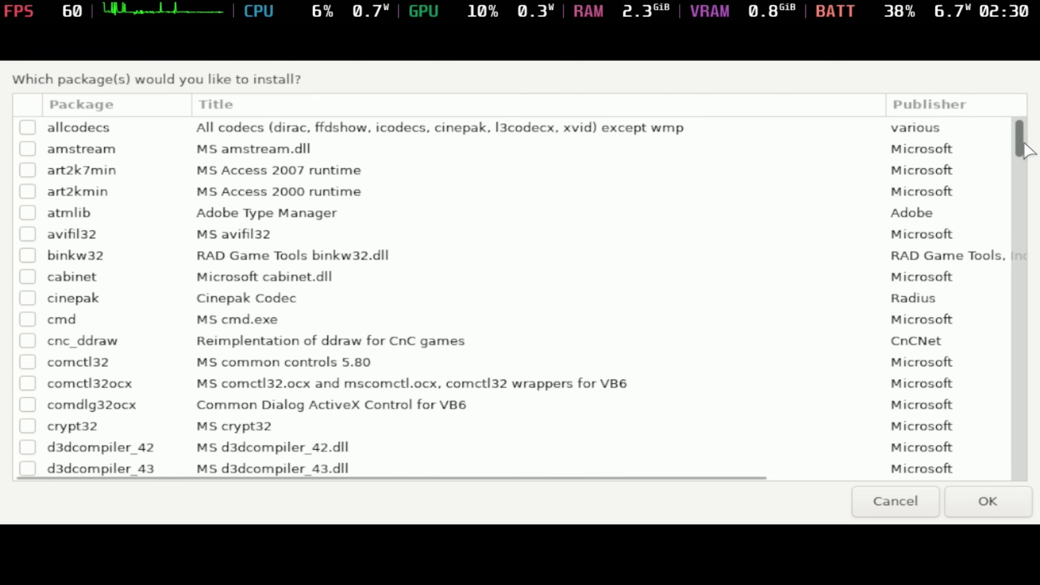
drag(1022, 139, 1033, 530)
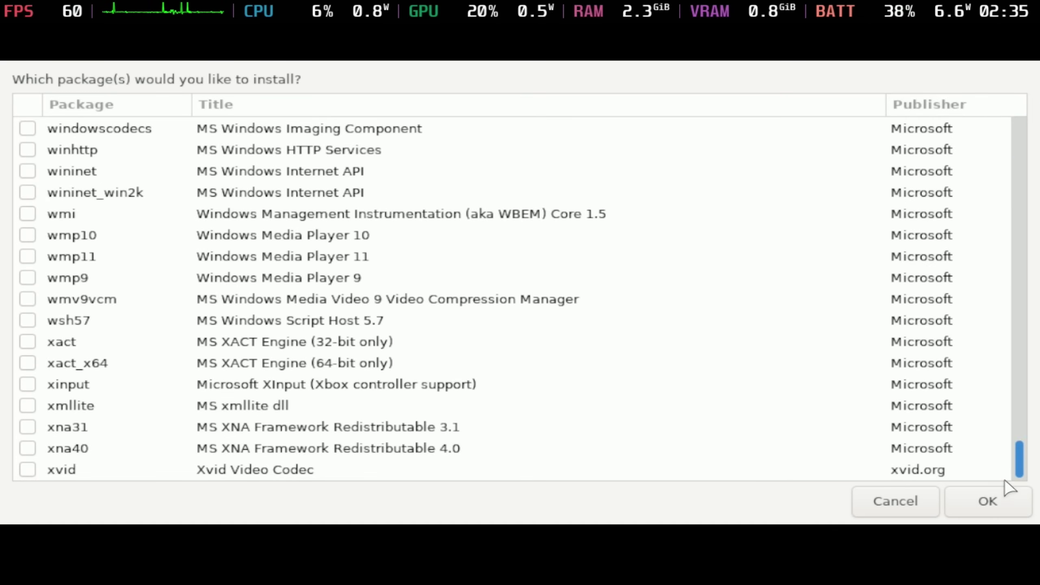
scroll(1009, 455, up, 4)
scroll(1010, 455, up, 5)
scroll(1003, 438, down, 4)
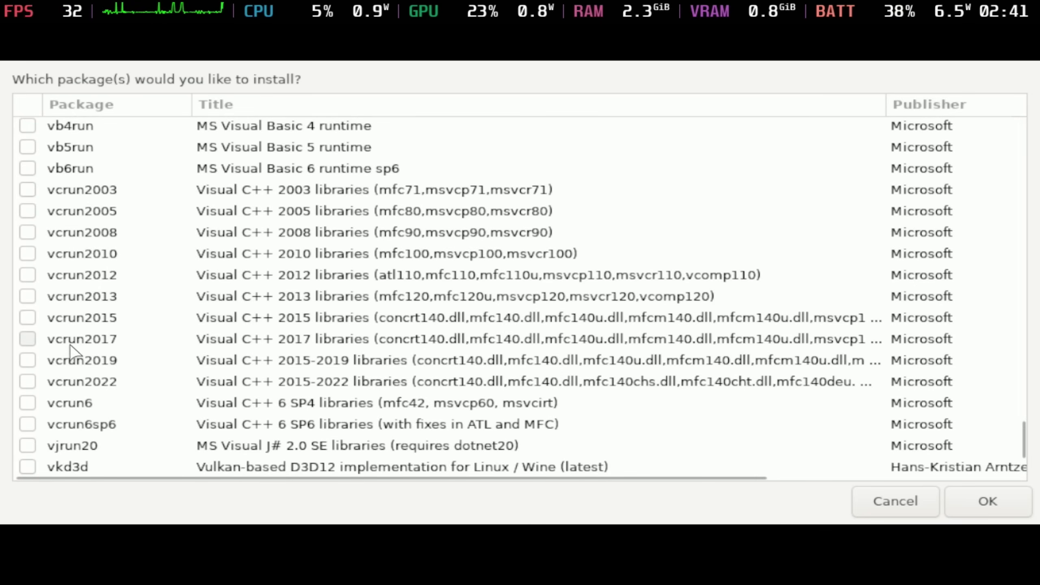
click(76, 382)
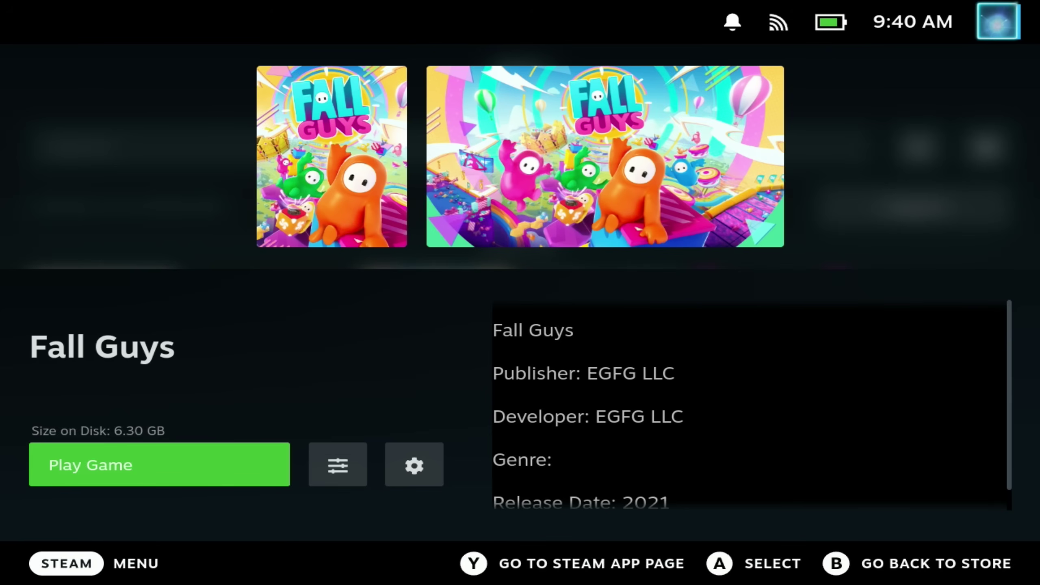
- Use Run exe in Game folder to launch ./EpicOnlineServices/EpicOnlineServicesInstaller.exe
key(Right)
key(Right)
key(Left)
key(Return)
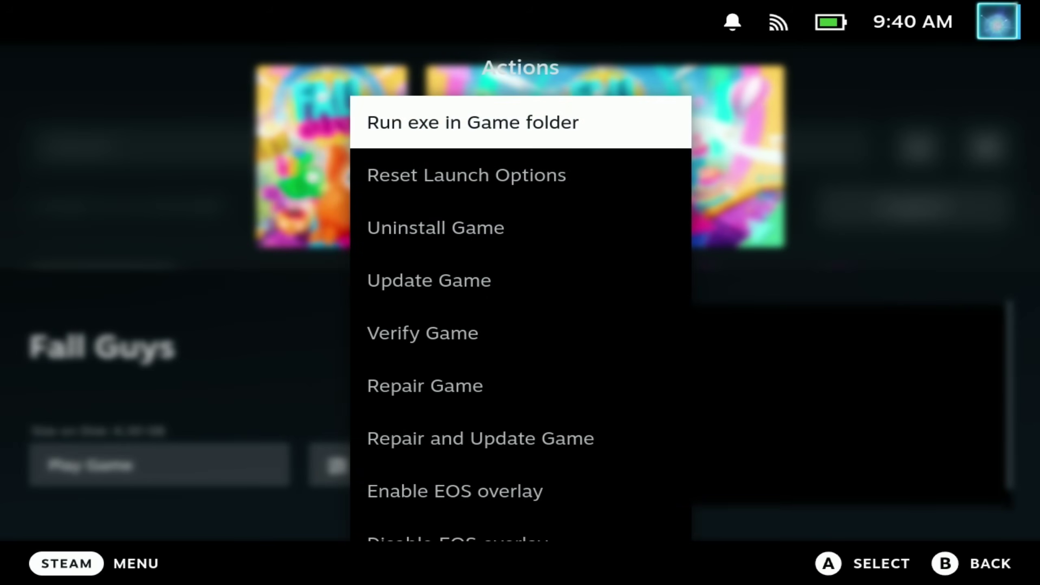
key(Down)
key(Up)
key(Return)
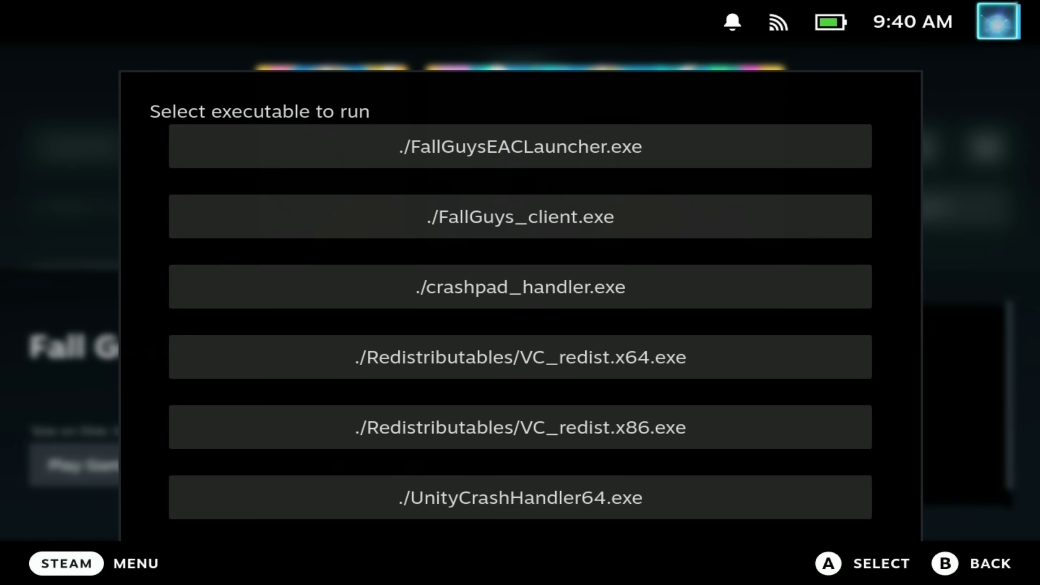
key(Down)
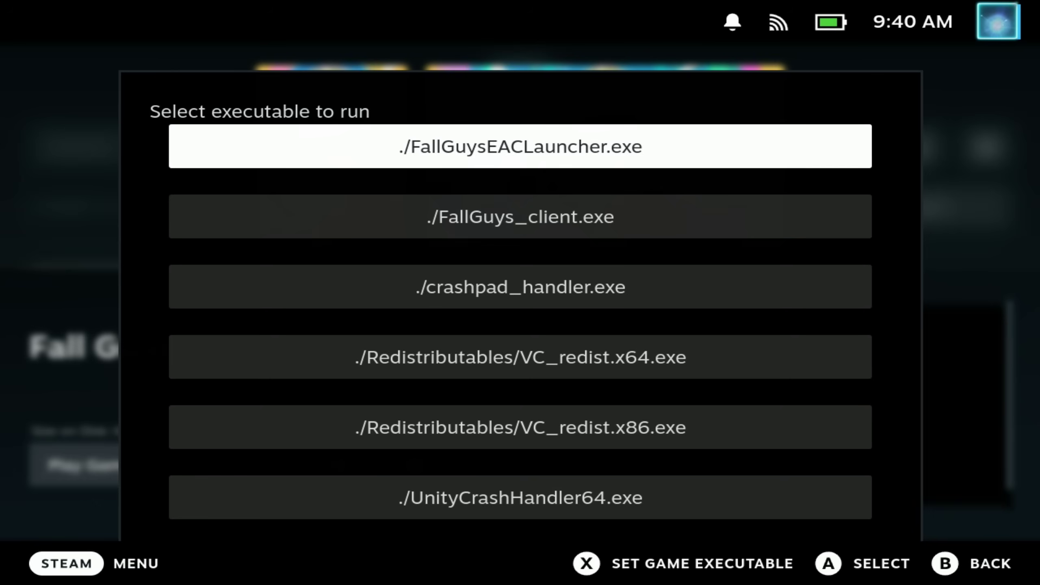
key(Down)
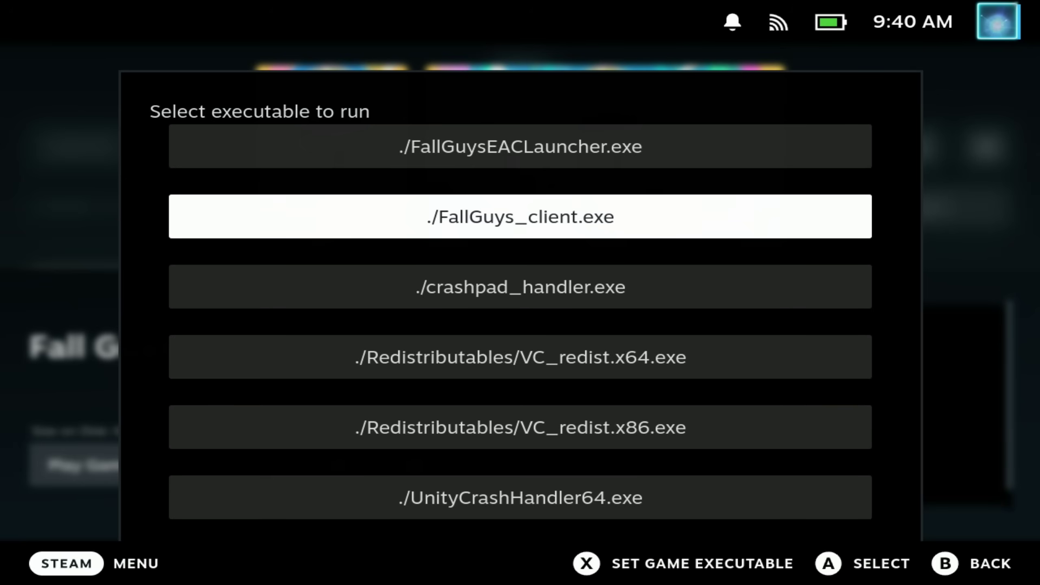
key(Down)
key(Down)
key(Down)
key(Down)
key(Down)
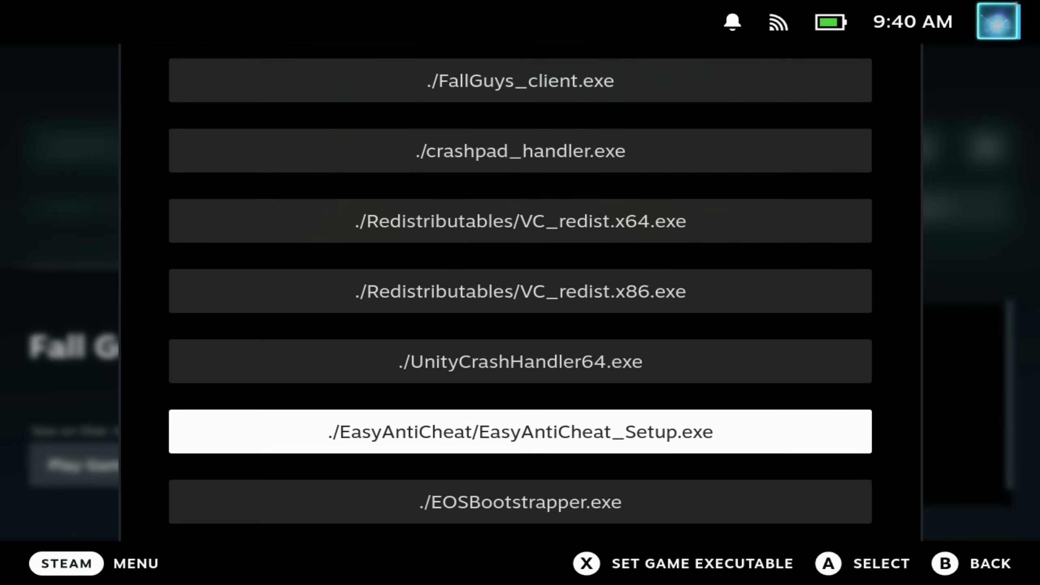
key(Down)
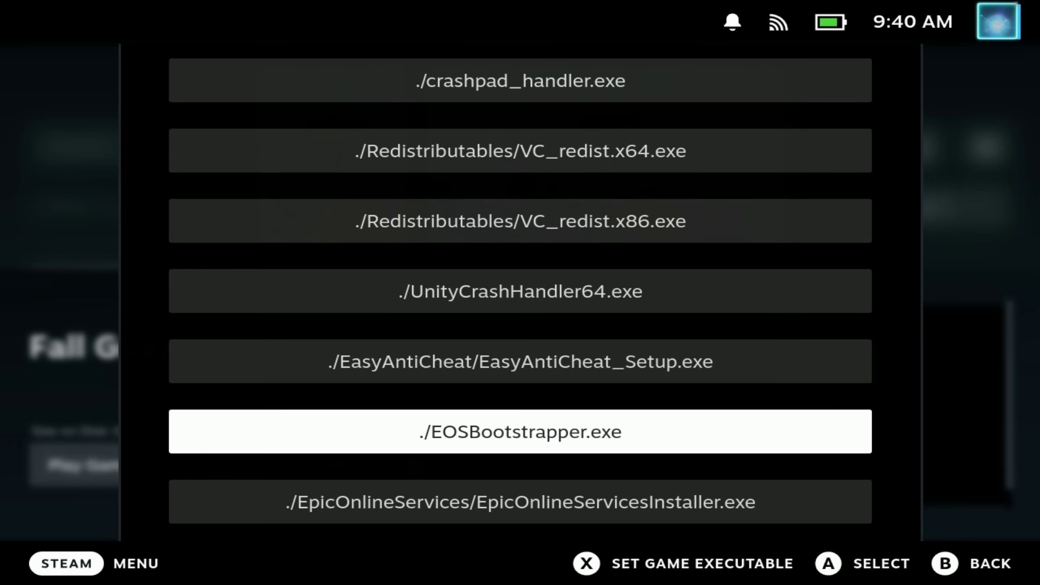
key(Down)
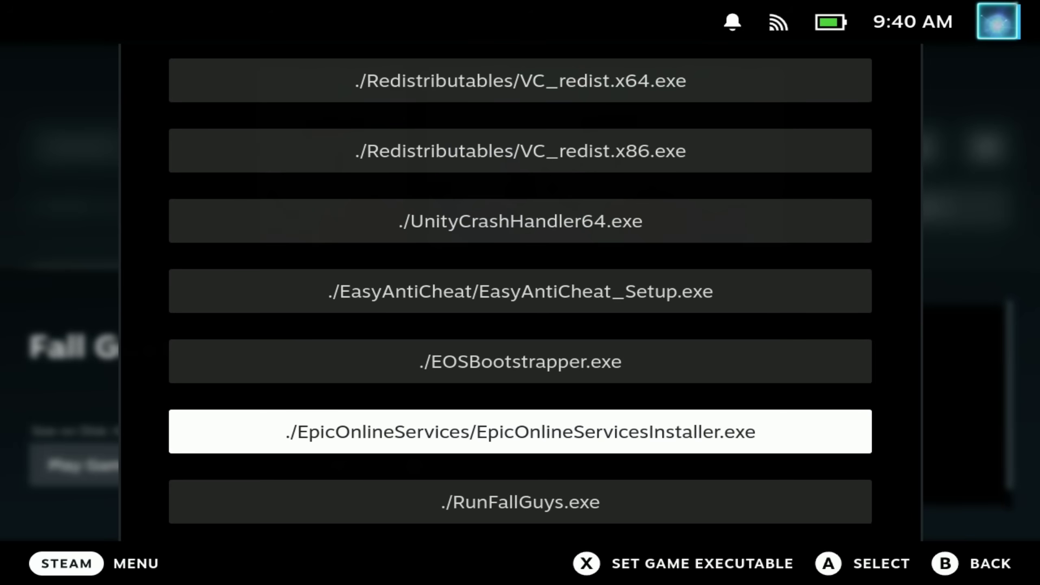
key(Return)
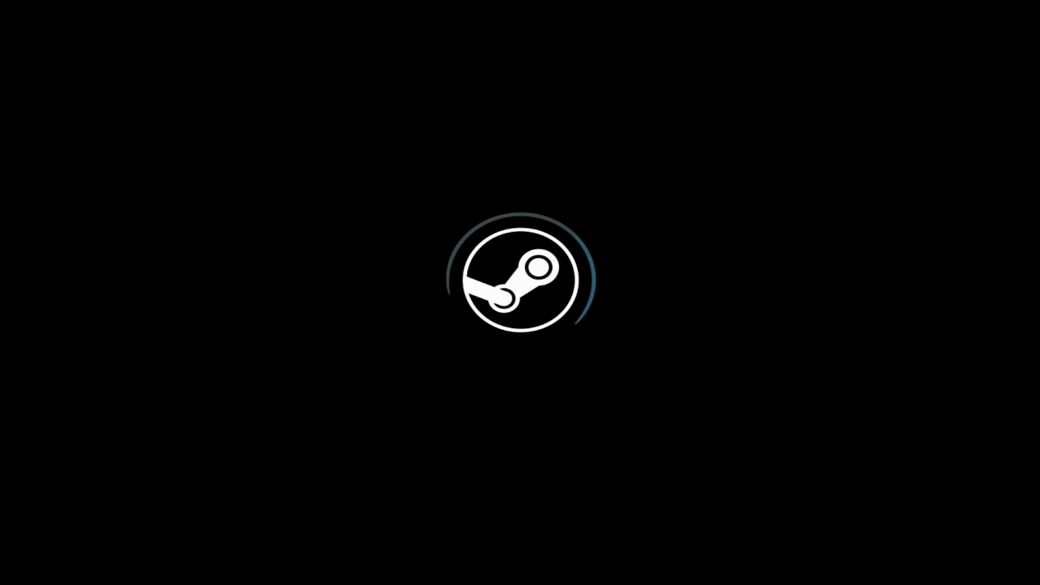
- Play Fall Guys and load into a 'Race to the Finish!' round
key(Return)
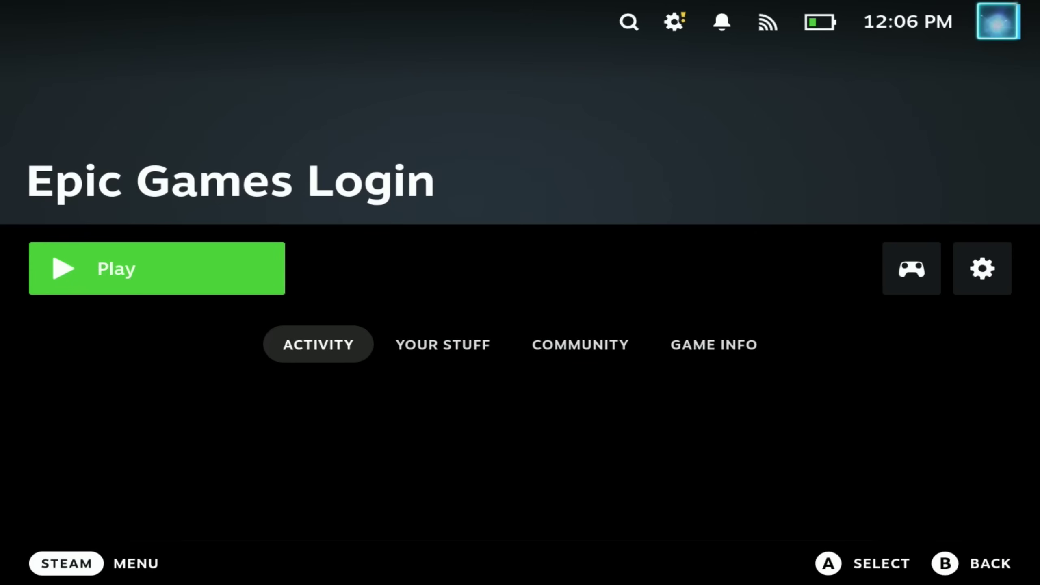
- Start BioShock Infinite from the Library's NON-STEAM games
key(Return)
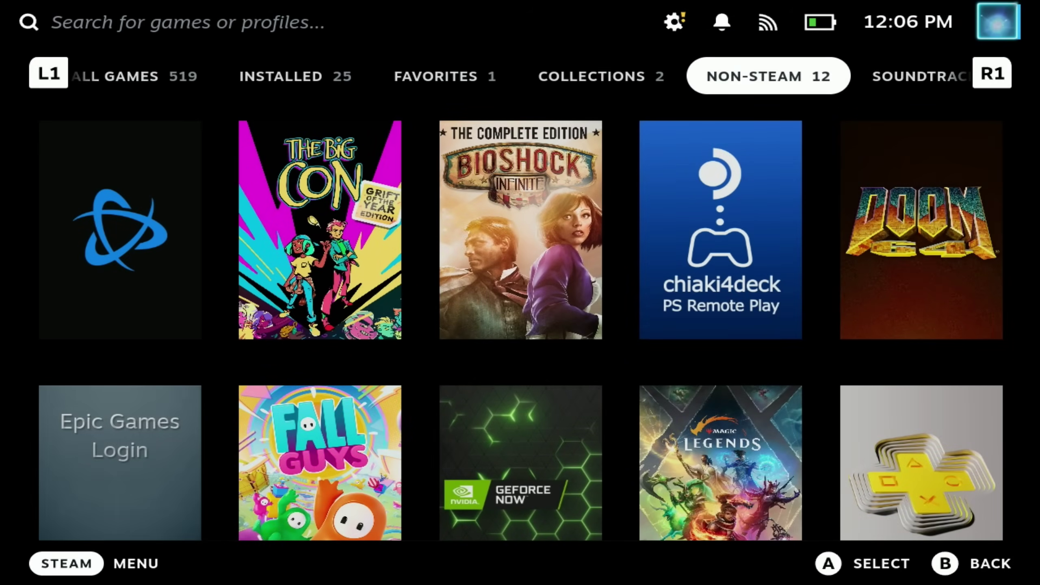
key(Tab)
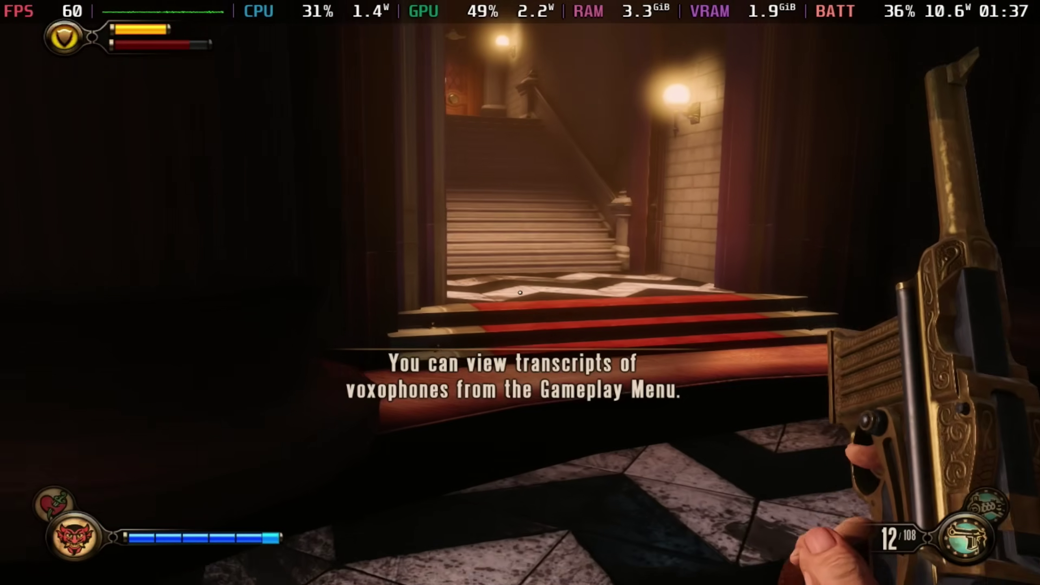
- Walk up the red staircase to the ornate double doors and open them
key(w)
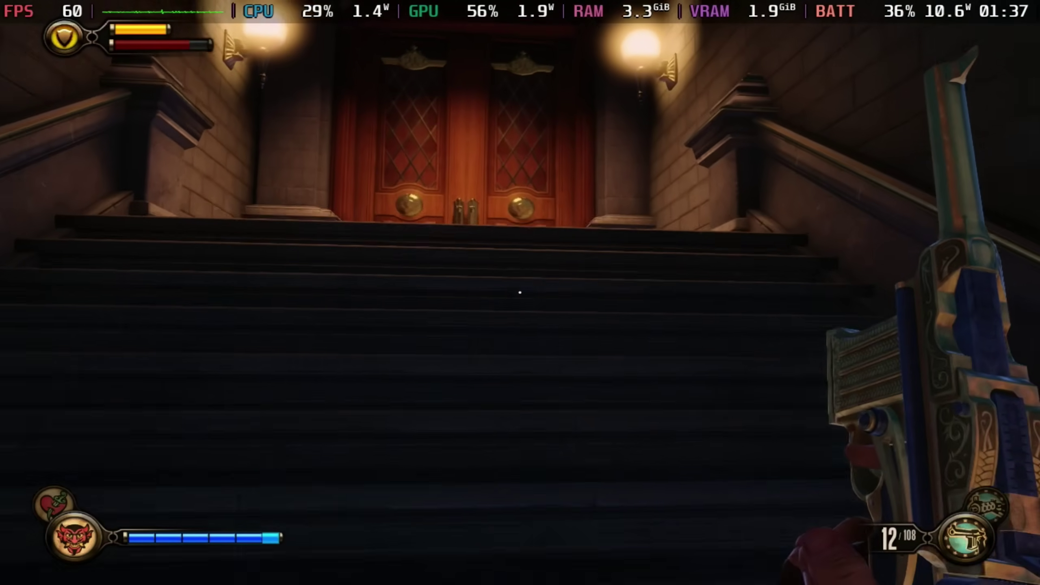
key(w)
key(f)
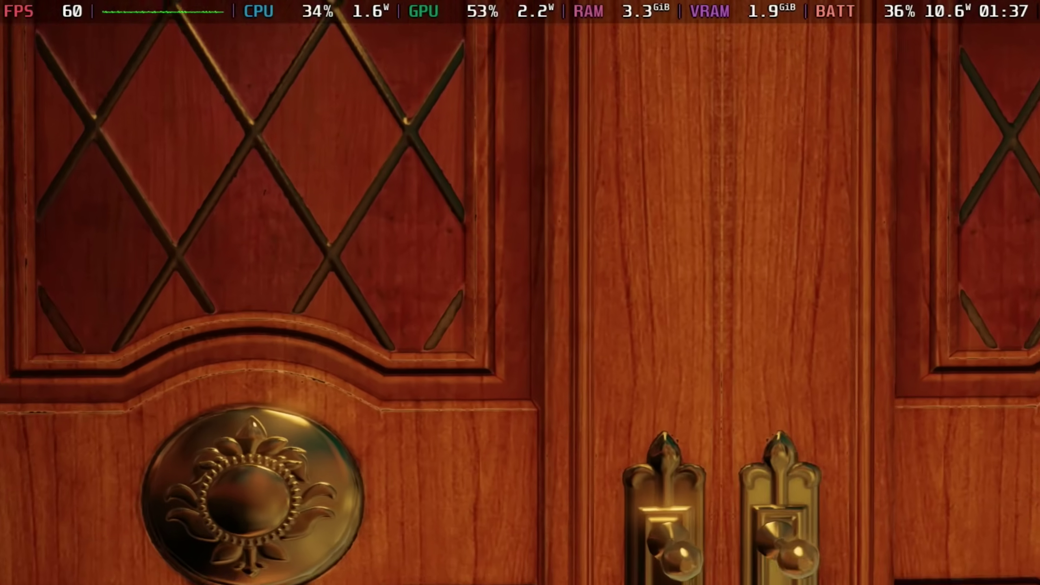